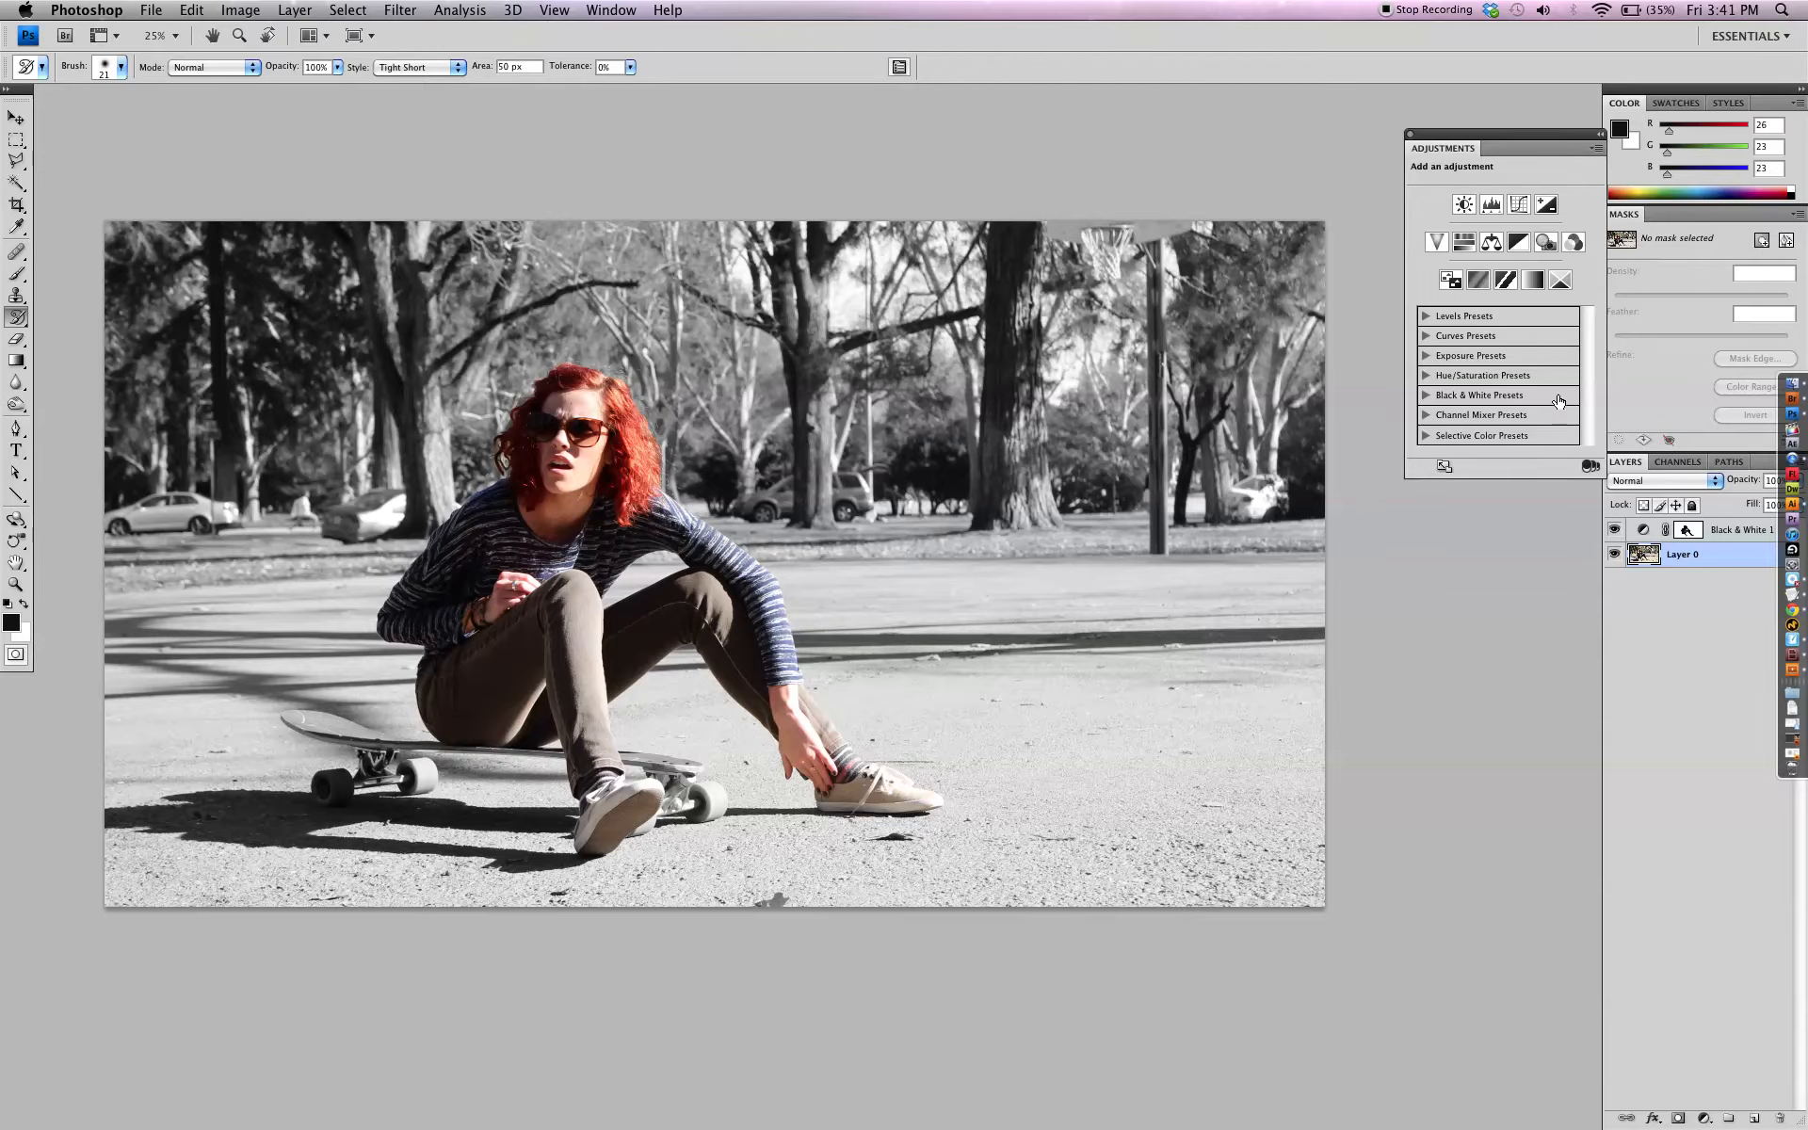
Float the layer list over the photo, then hide the Black & White 1 adjustment and make Layer 0 active
{"action": "left_click_drag", "start_coordinate": [1635, 468], "coordinate": [1266, 467]}
{"action": "left_click_drag", "start_coordinate": [1431, 613], "coordinate": [1475, 891]}
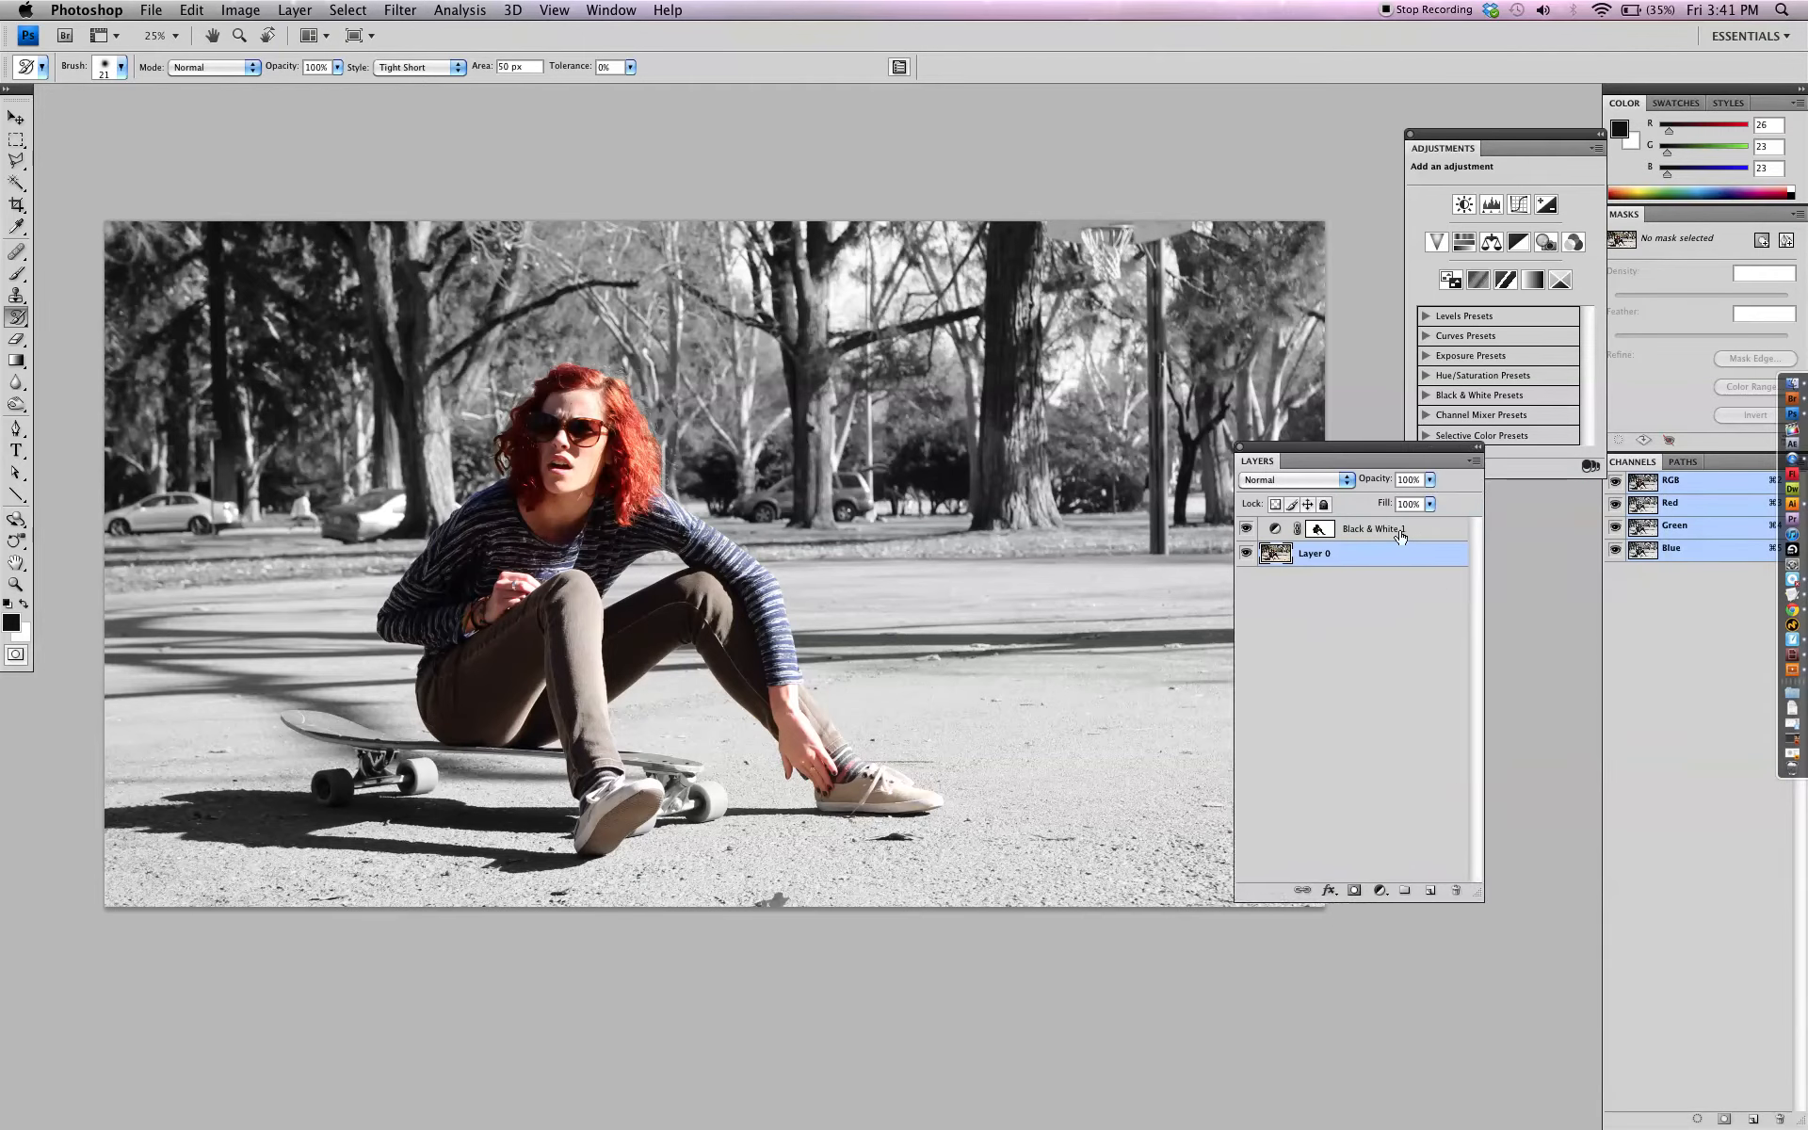
{"action": "left_click", "coordinate": [1365, 529]}
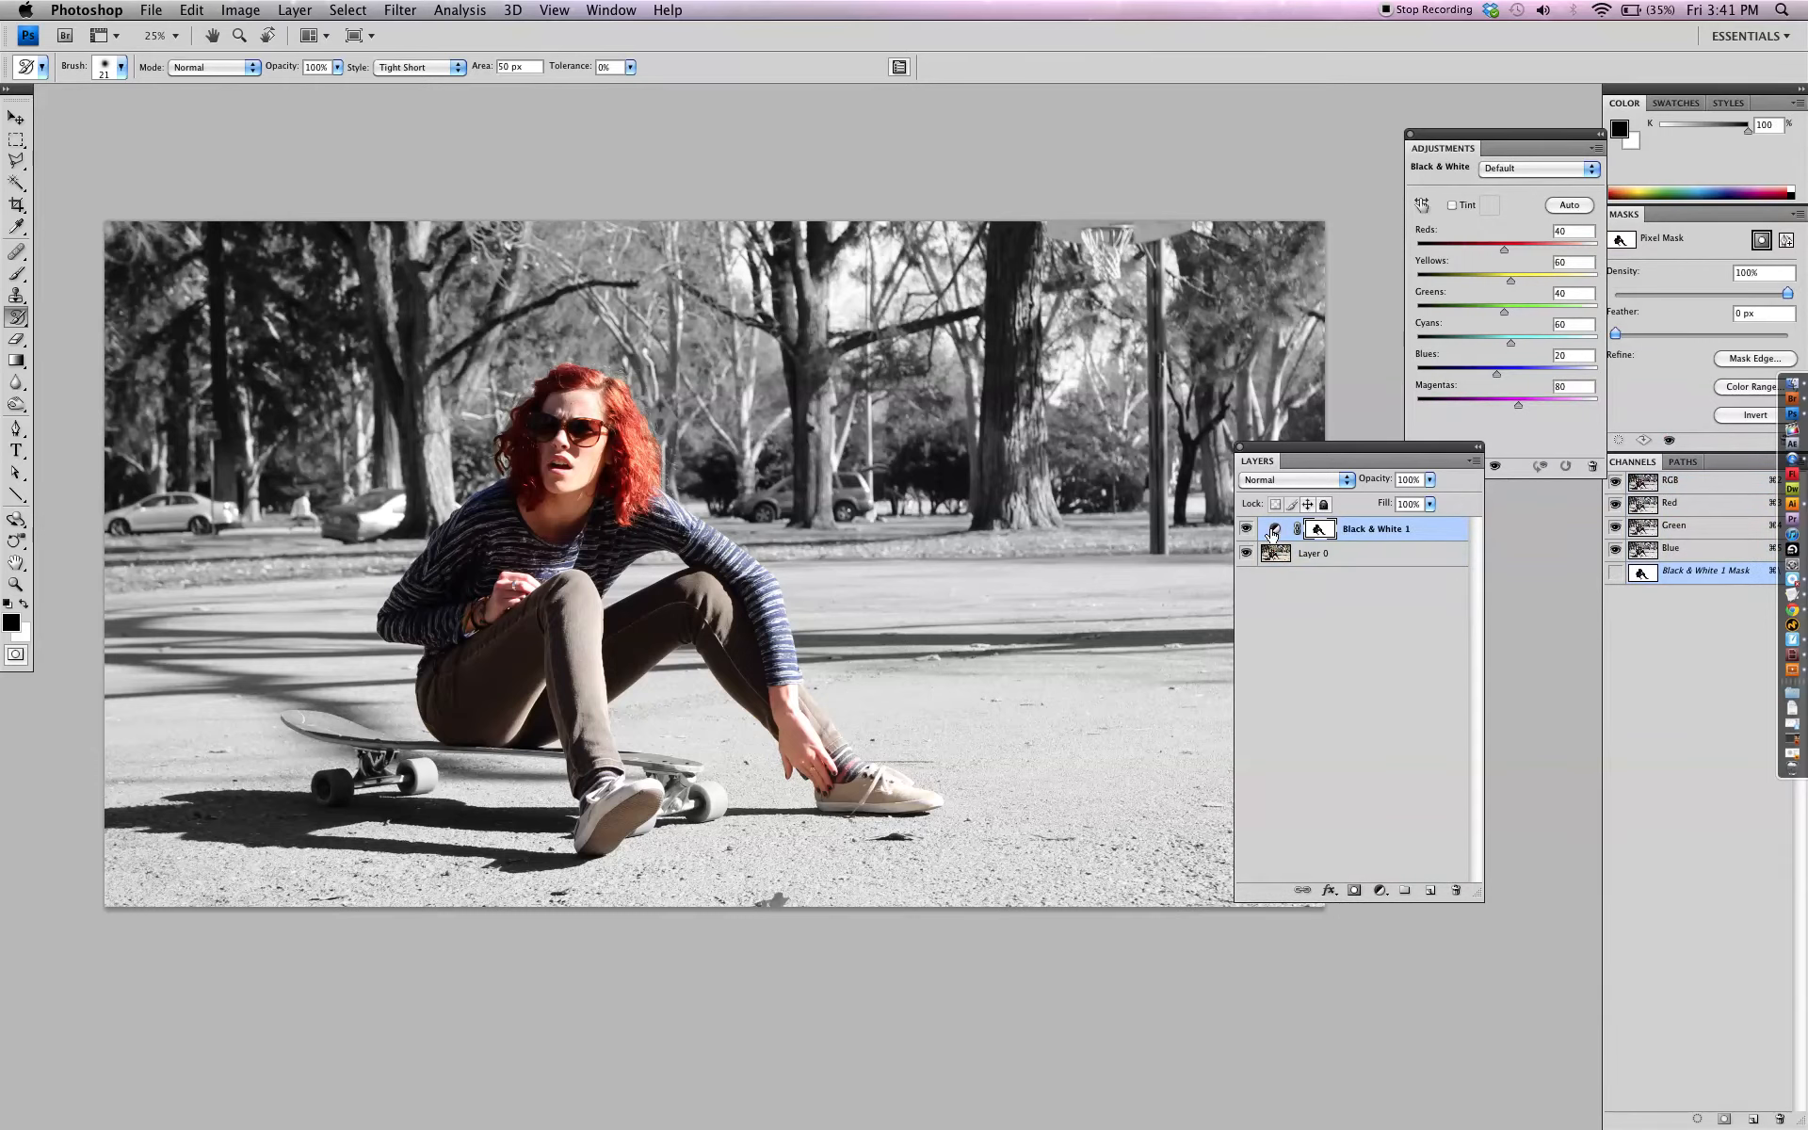
{"action": "left_click", "coordinate": [1244, 529]}
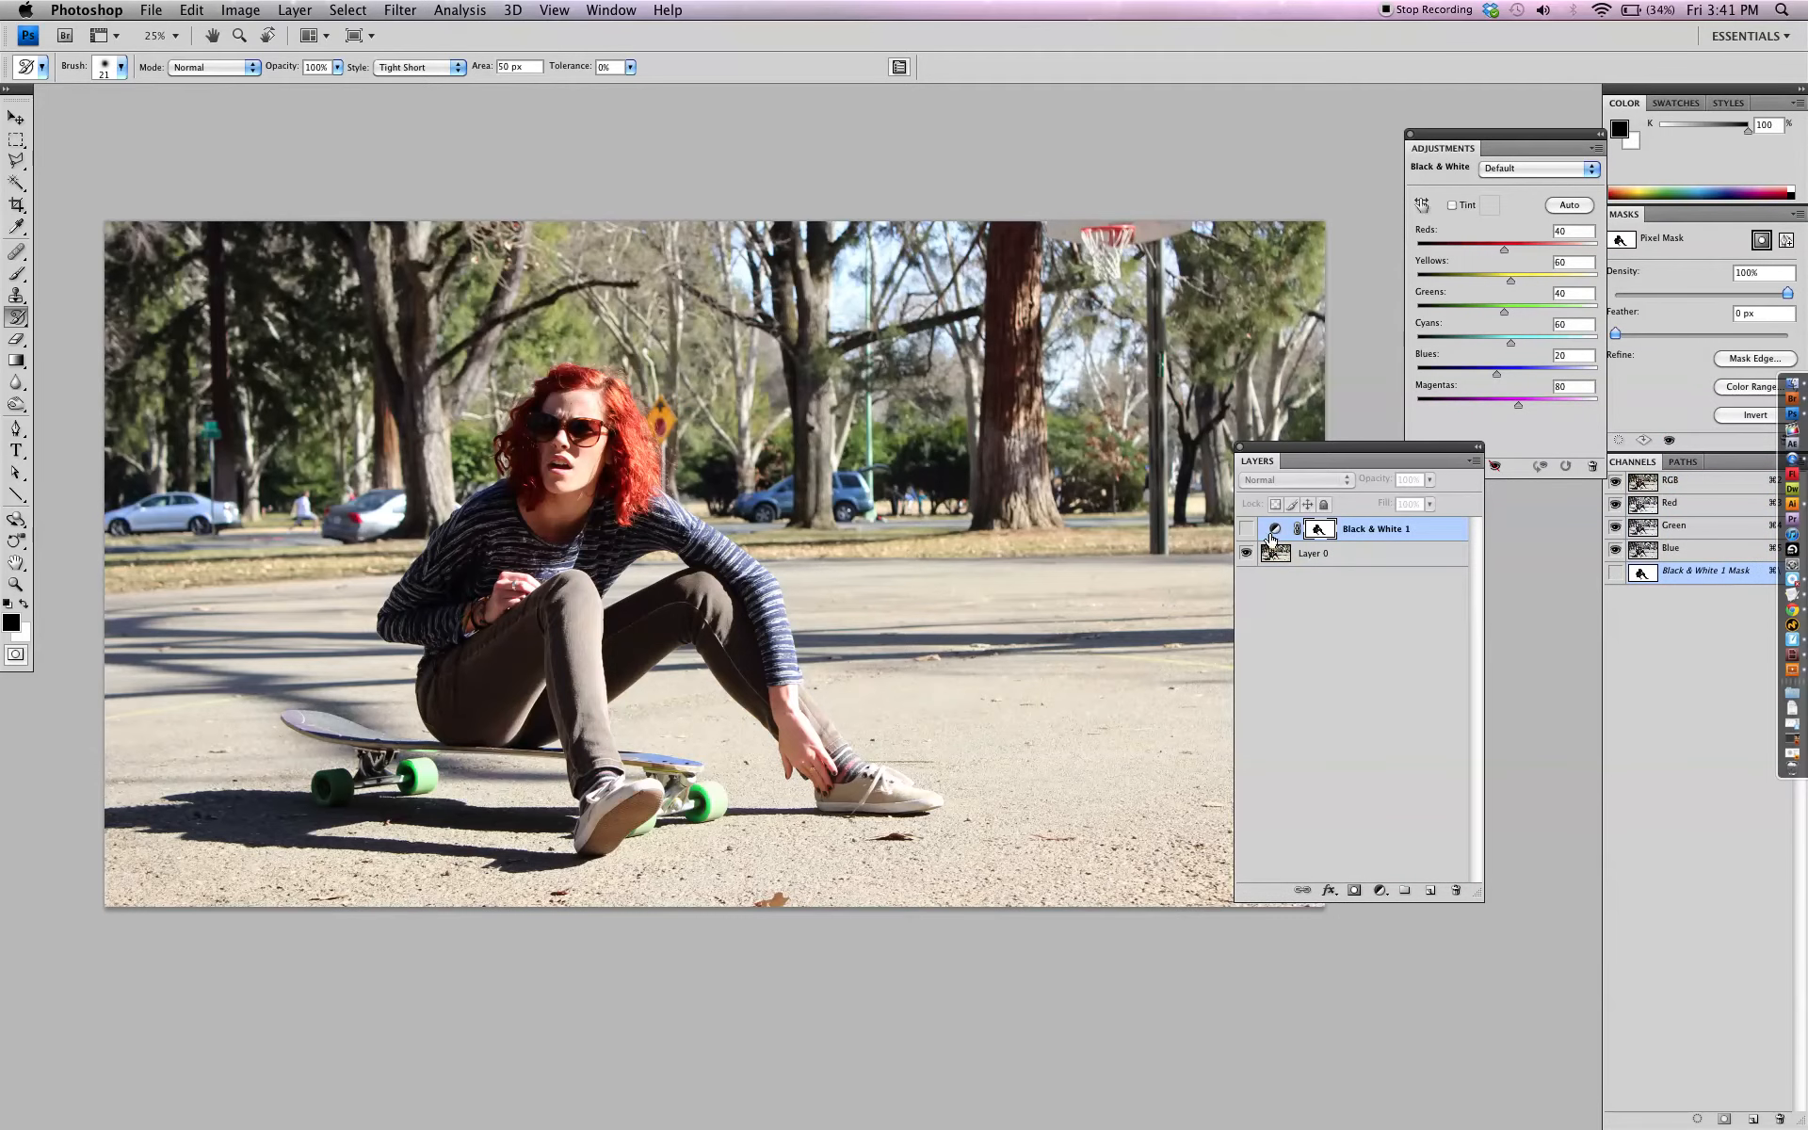
{"action": "left_click", "coordinate": [1337, 555]}
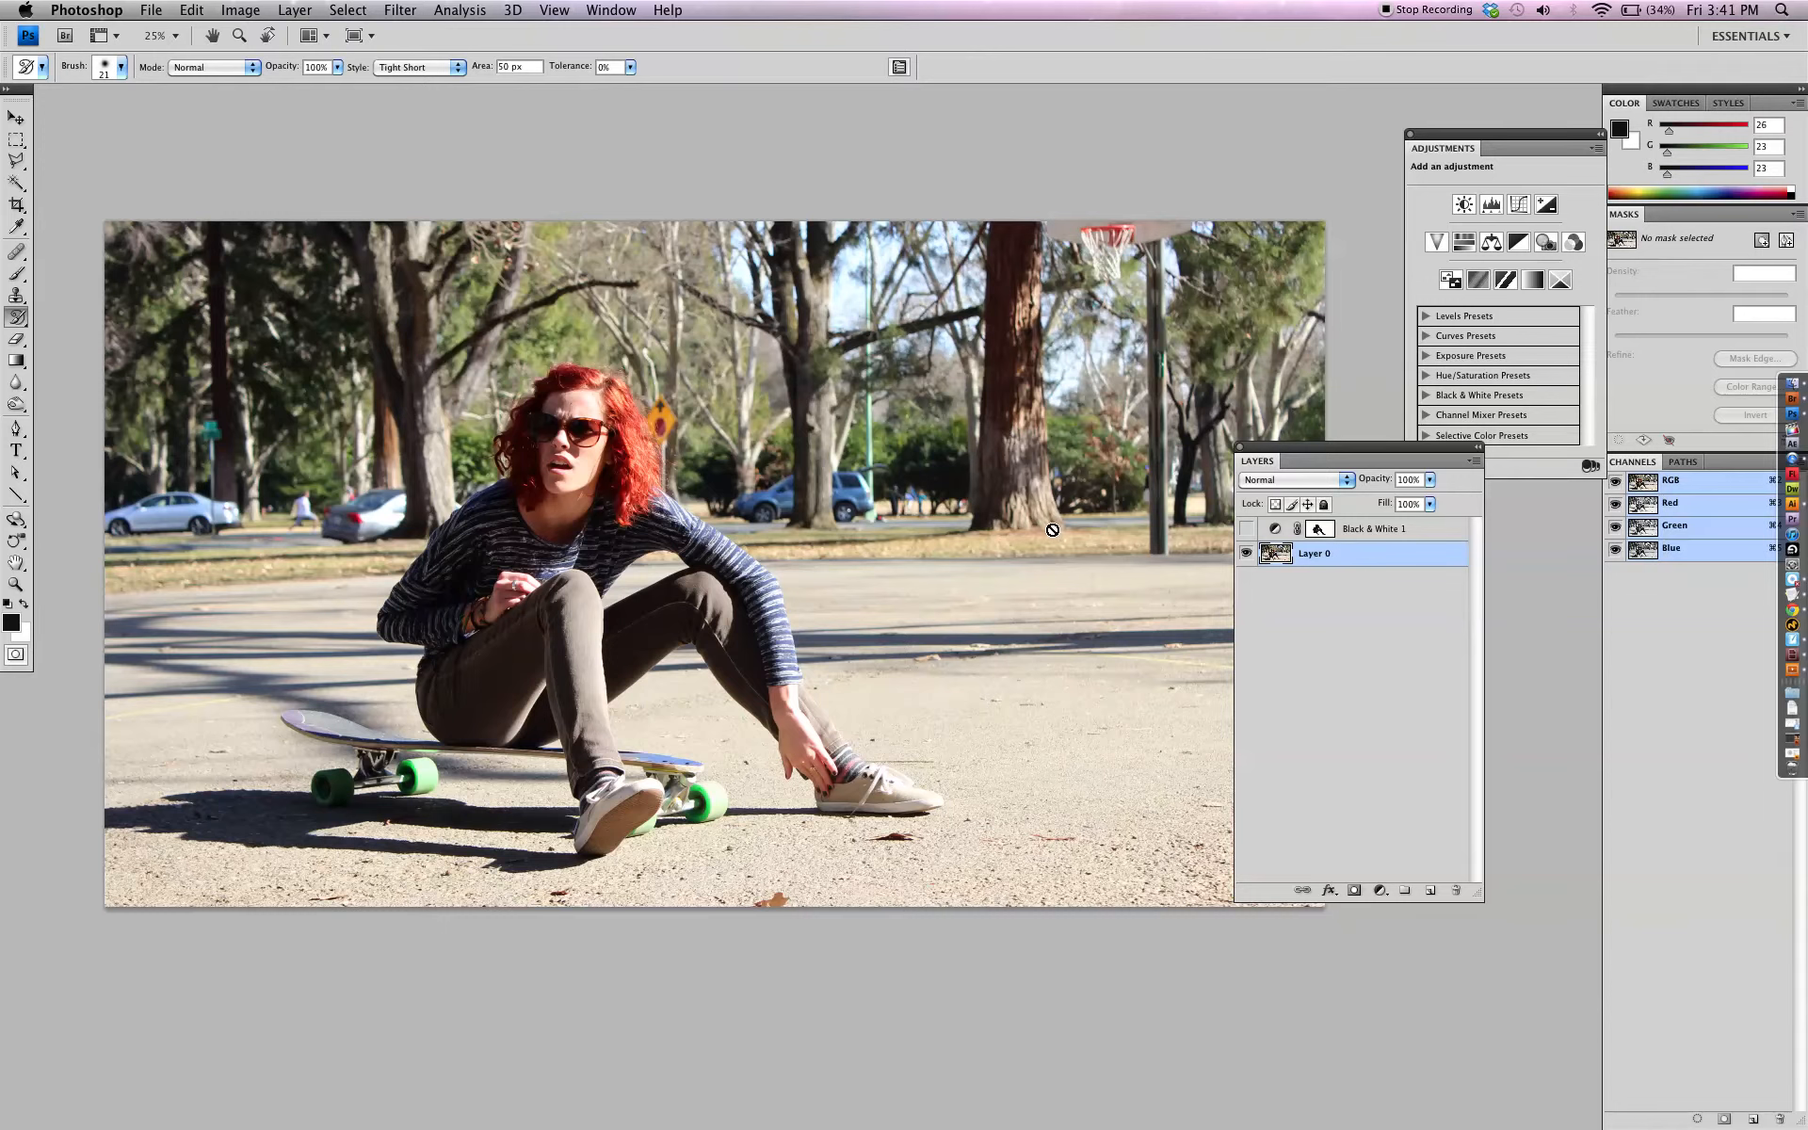
Select the woman's face, hair, sleeve, hand and shoe with the Quick Selection tool and accept the default Refine Edge settings
{"action": "key", "text": "w"}
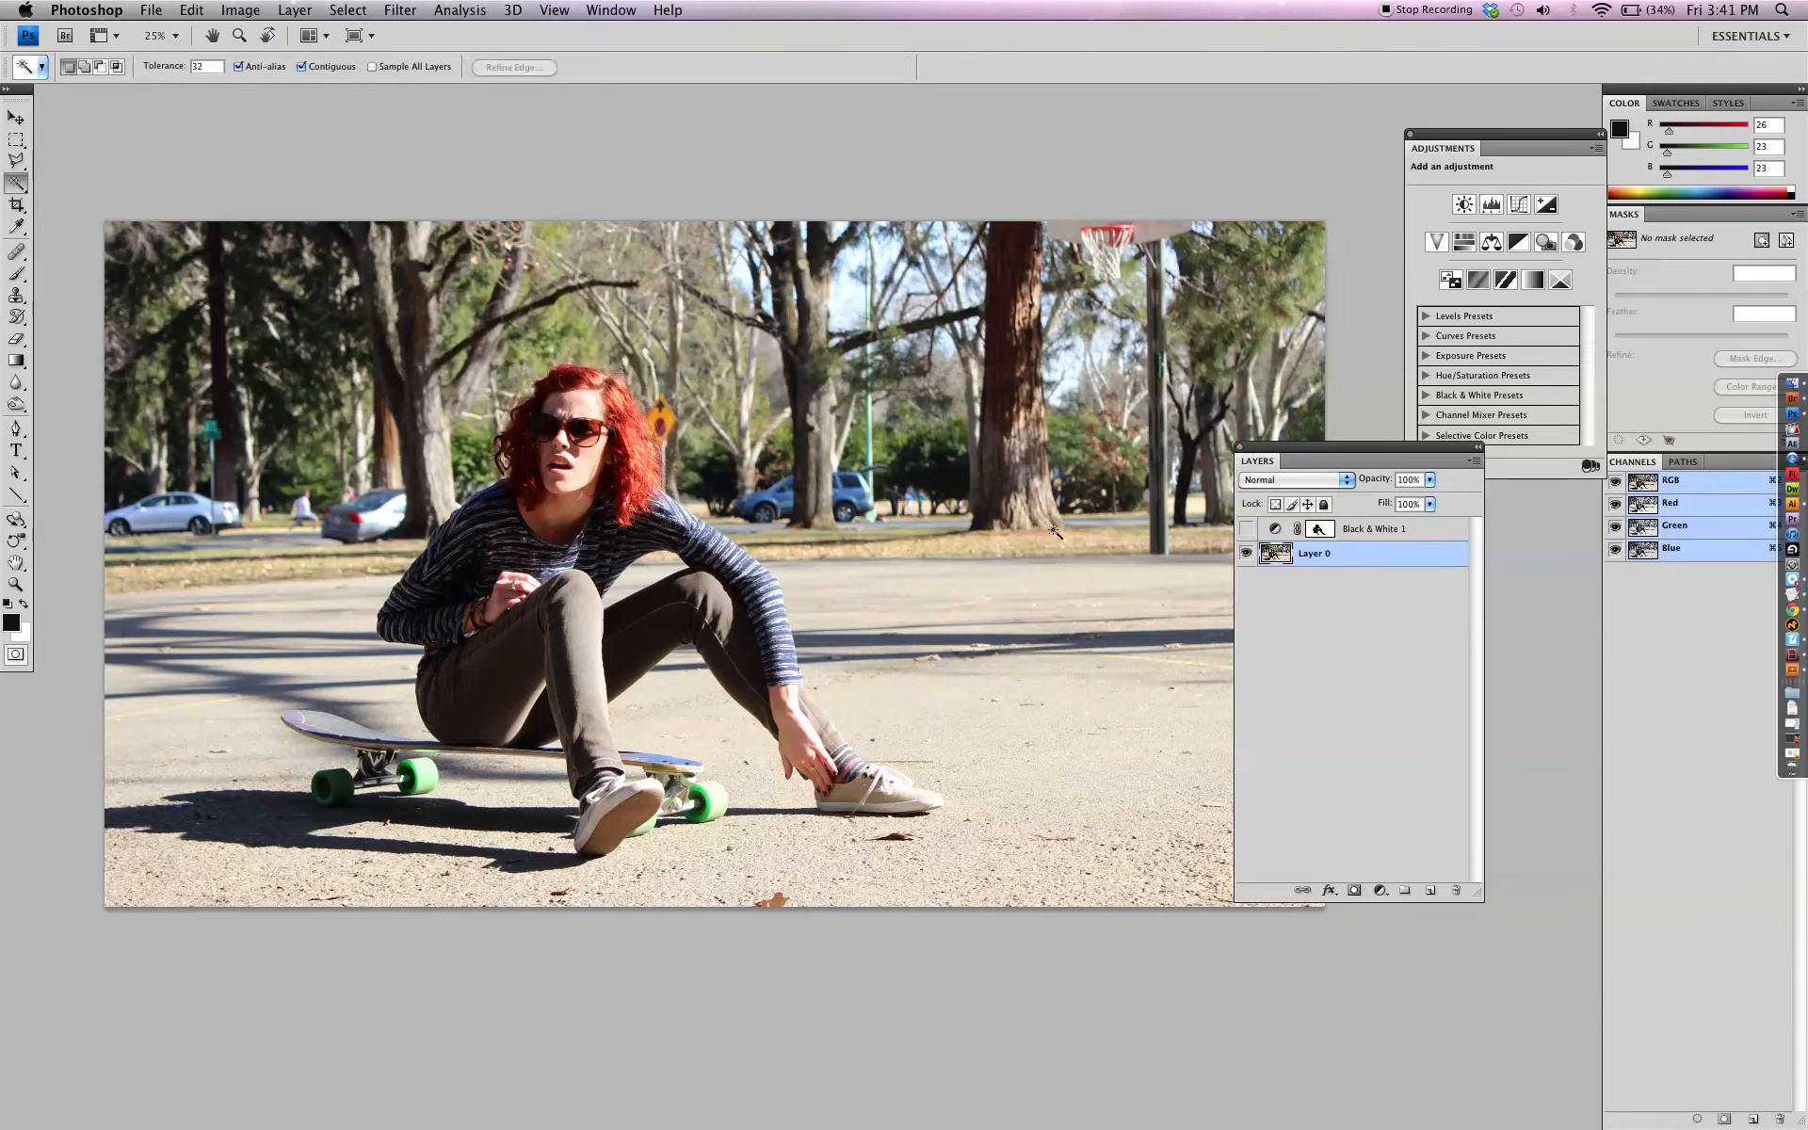
{"action": "left_click", "coordinate": [11, 184]}
{"action": "left_click", "coordinate": [54, 179]}
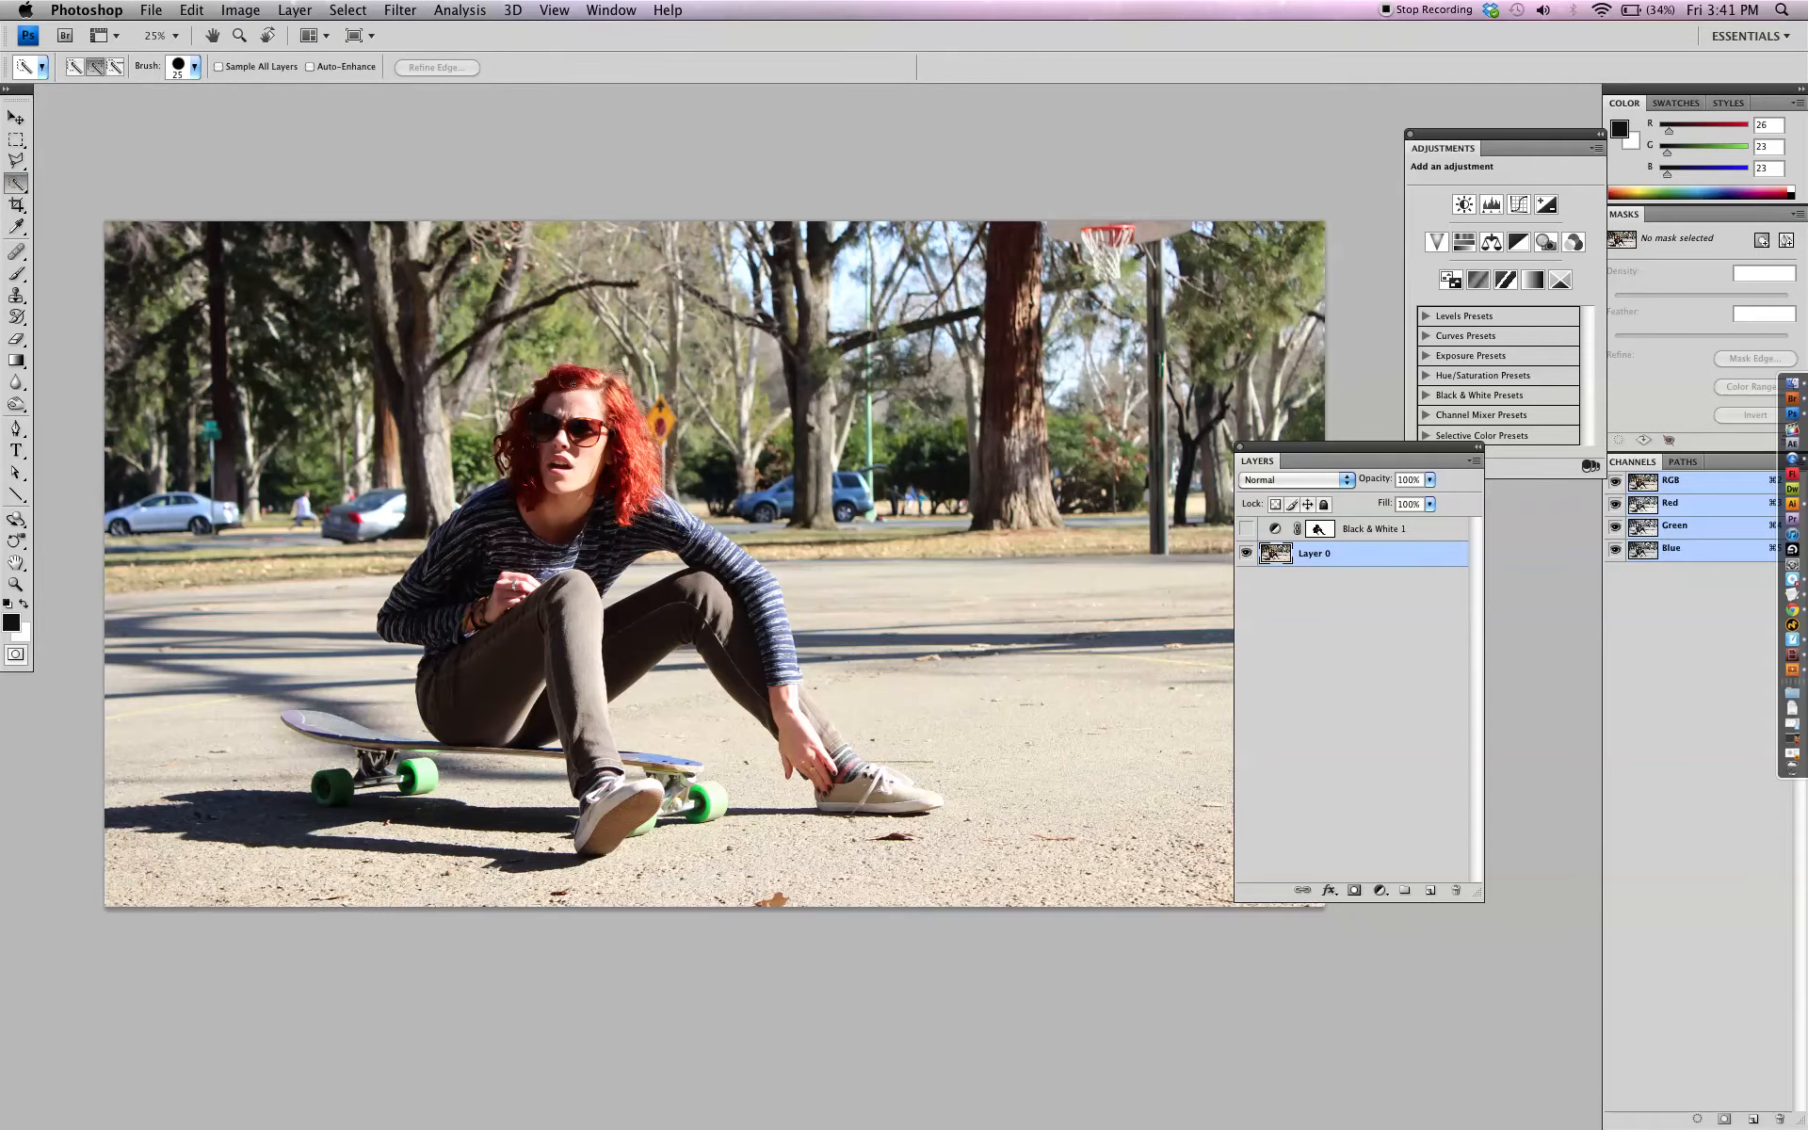
{"action": "mouse_move", "coordinate": [573, 383]}
{"action": "left_mouse_down"}
{"action": "mouse_move", "coordinate": [576, 452]}
{"action": "mouse_move", "coordinate": [607, 414]}
{"action": "mouse_move", "coordinate": [640, 490]}
{"action": "mouse_move", "coordinate": [753, 574]}
{"action": "mouse_move", "coordinate": [809, 765]}
{"action": "mouse_move", "coordinate": [857, 778]}
{"action": "mouse_move", "coordinate": [829, 803]}
{"action": "mouse_move", "coordinate": [937, 800]}
{"action": "mouse_move", "coordinate": [835, 788]}
{"action": "left_mouse_up"}
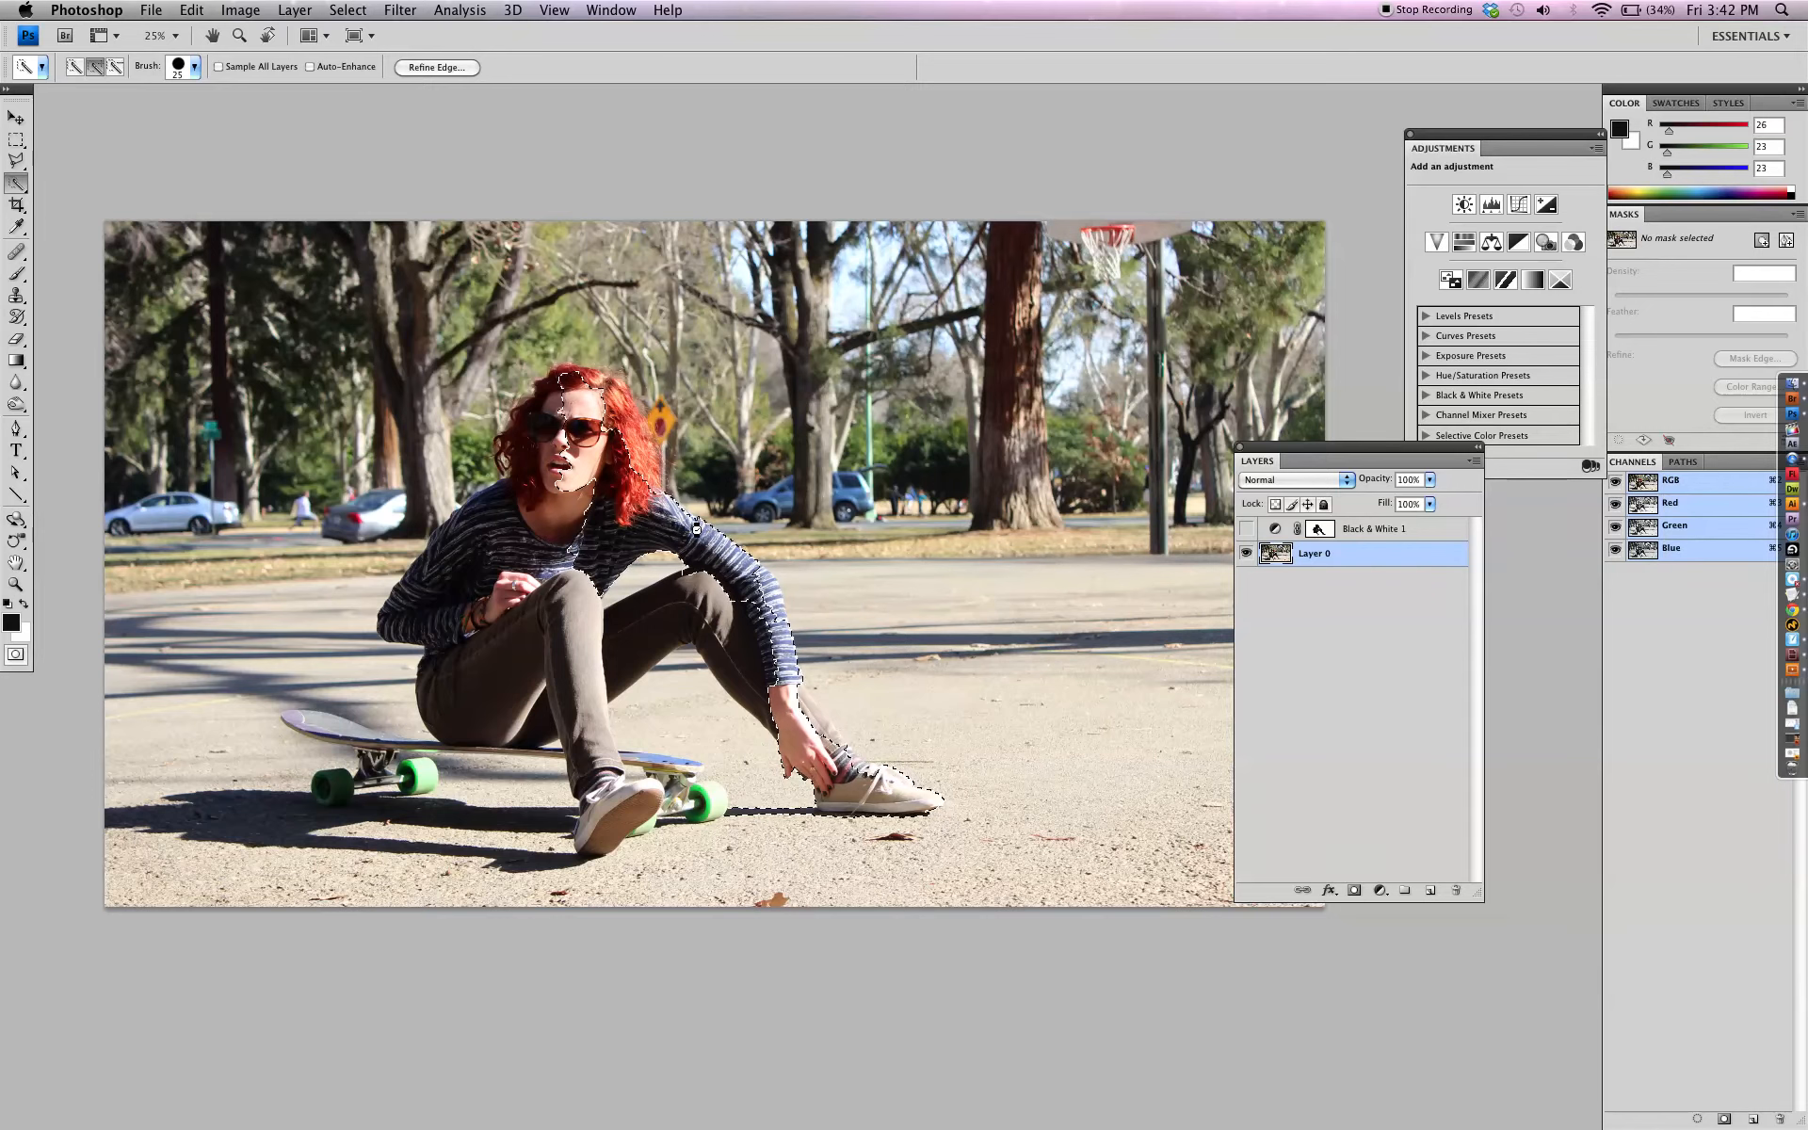
{"action": "left_click", "coordinate": [437, 68]}
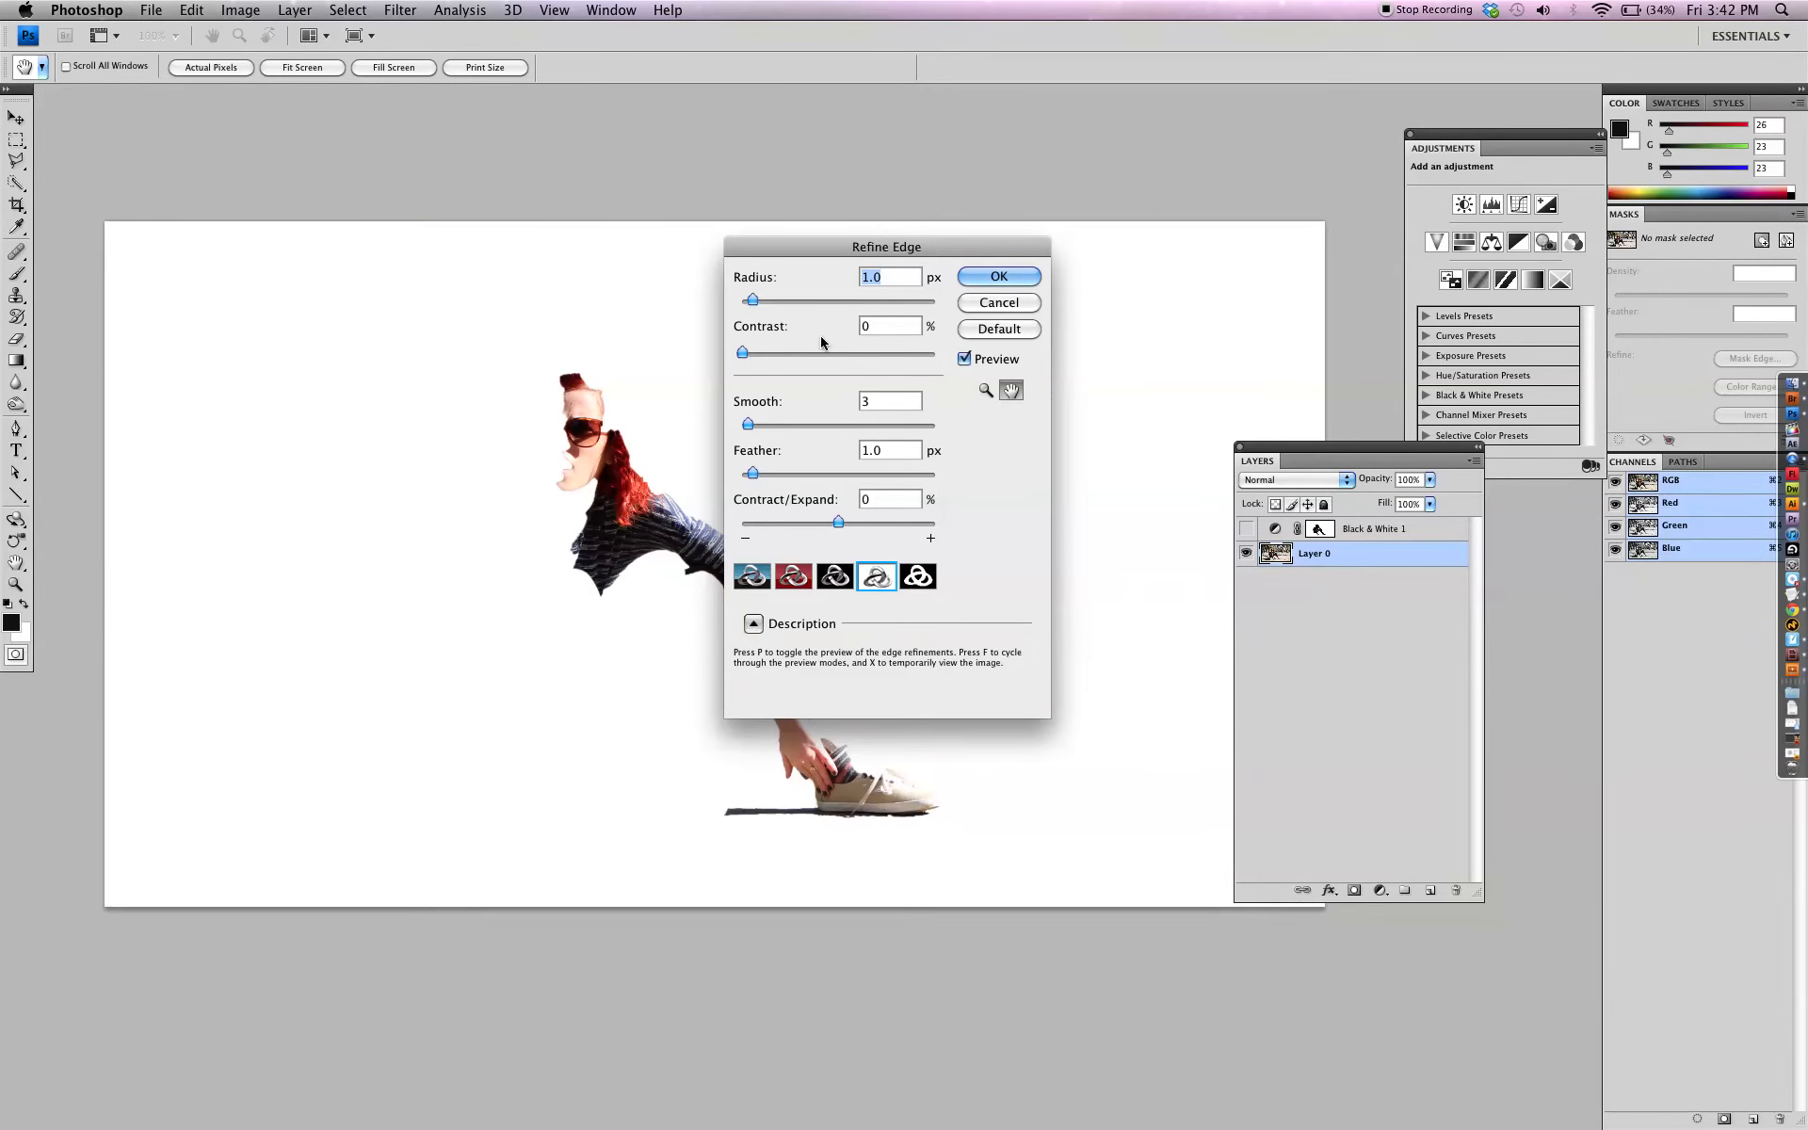
{"action": "left_click", "coordinate": [1000, 277]}
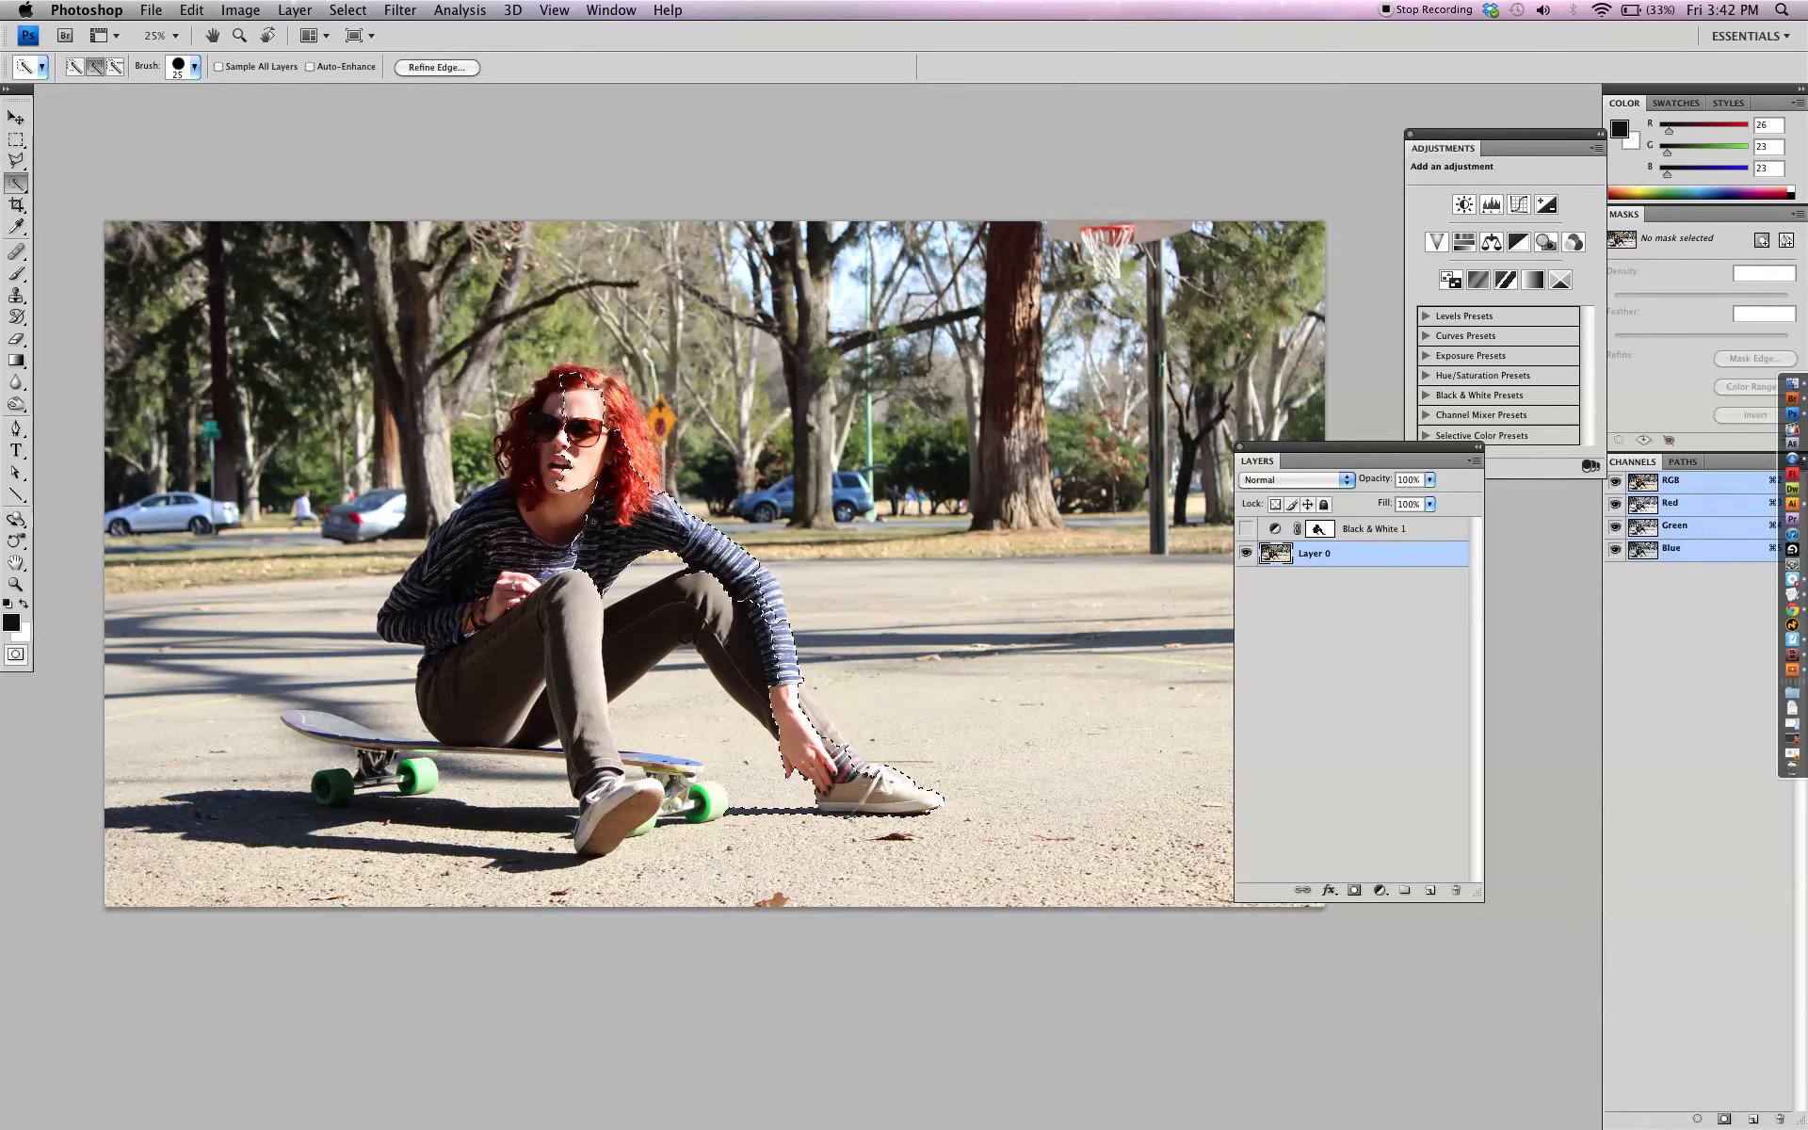
Show the selection as a Quick Mask overlay and choose a hard round 19 px brush
{"action": "left_click", "coordinate": [16, 653]}
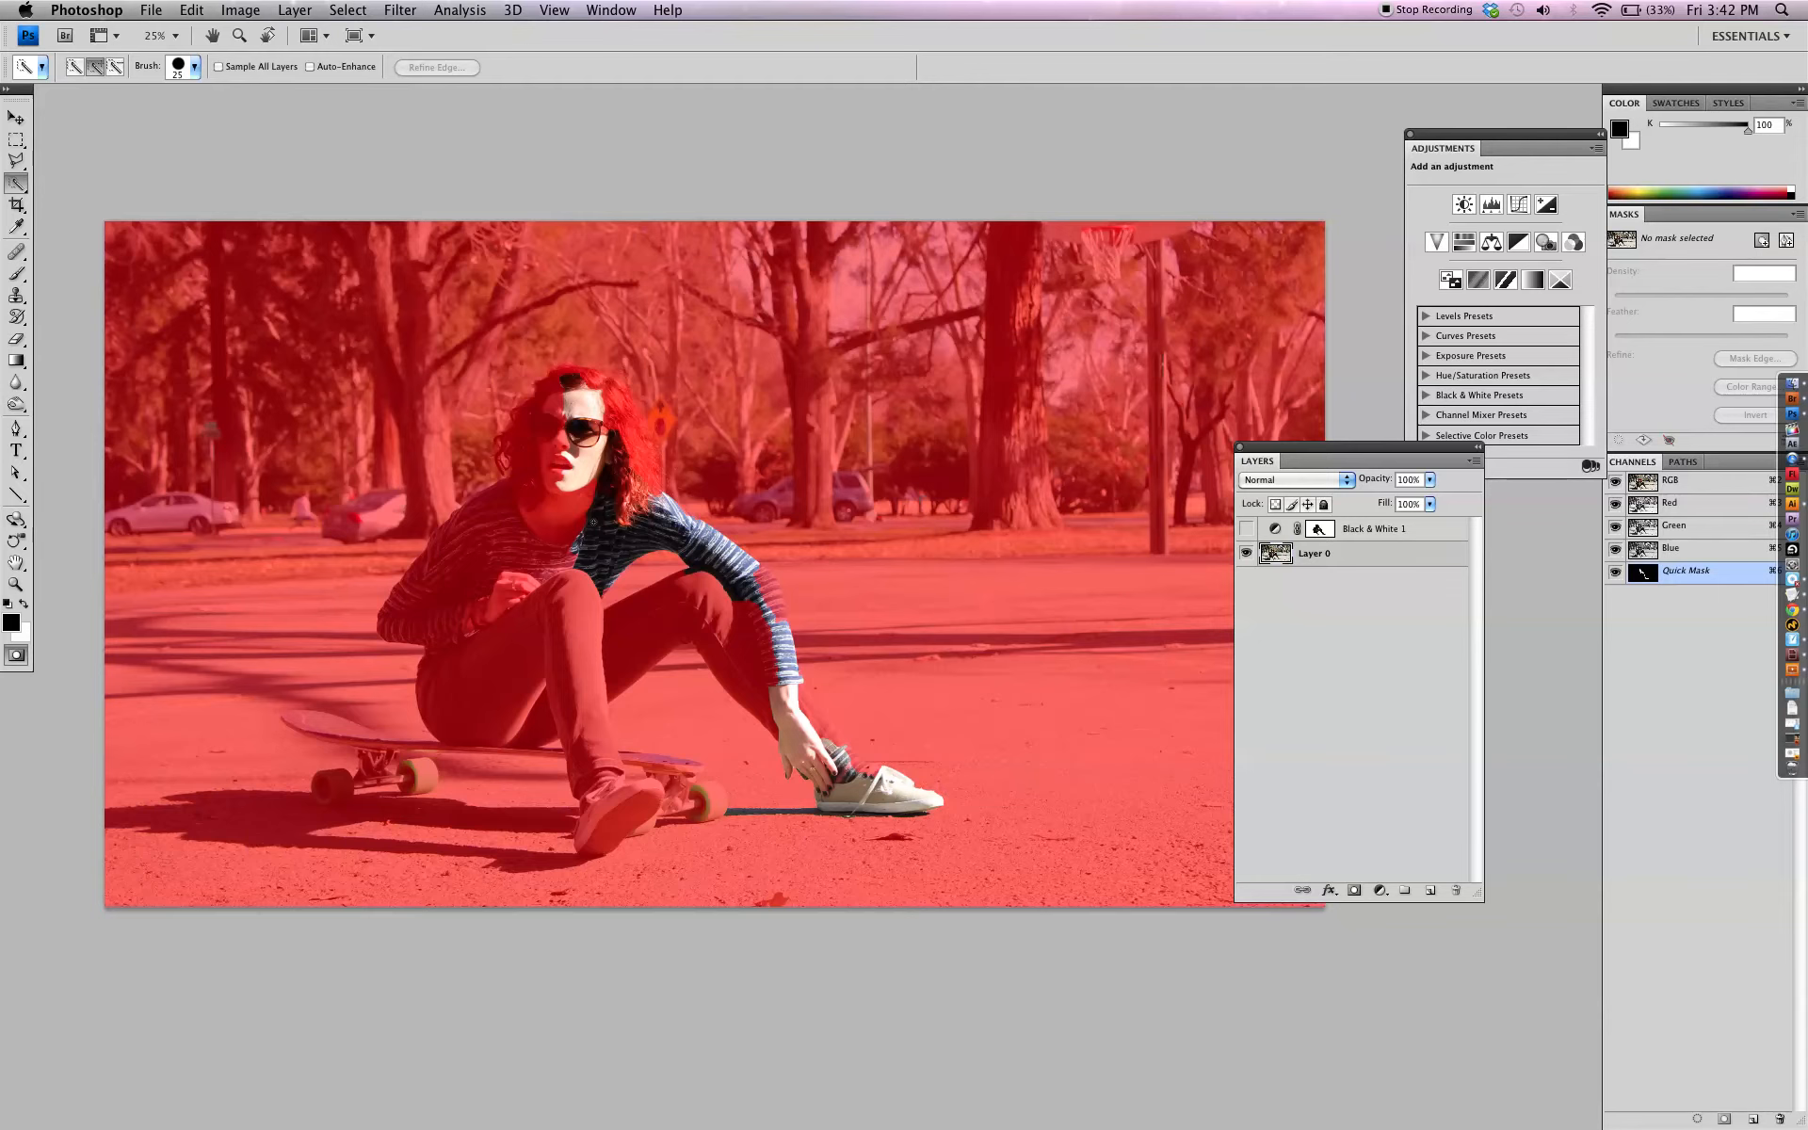
{"action": "key", "text": "q"}
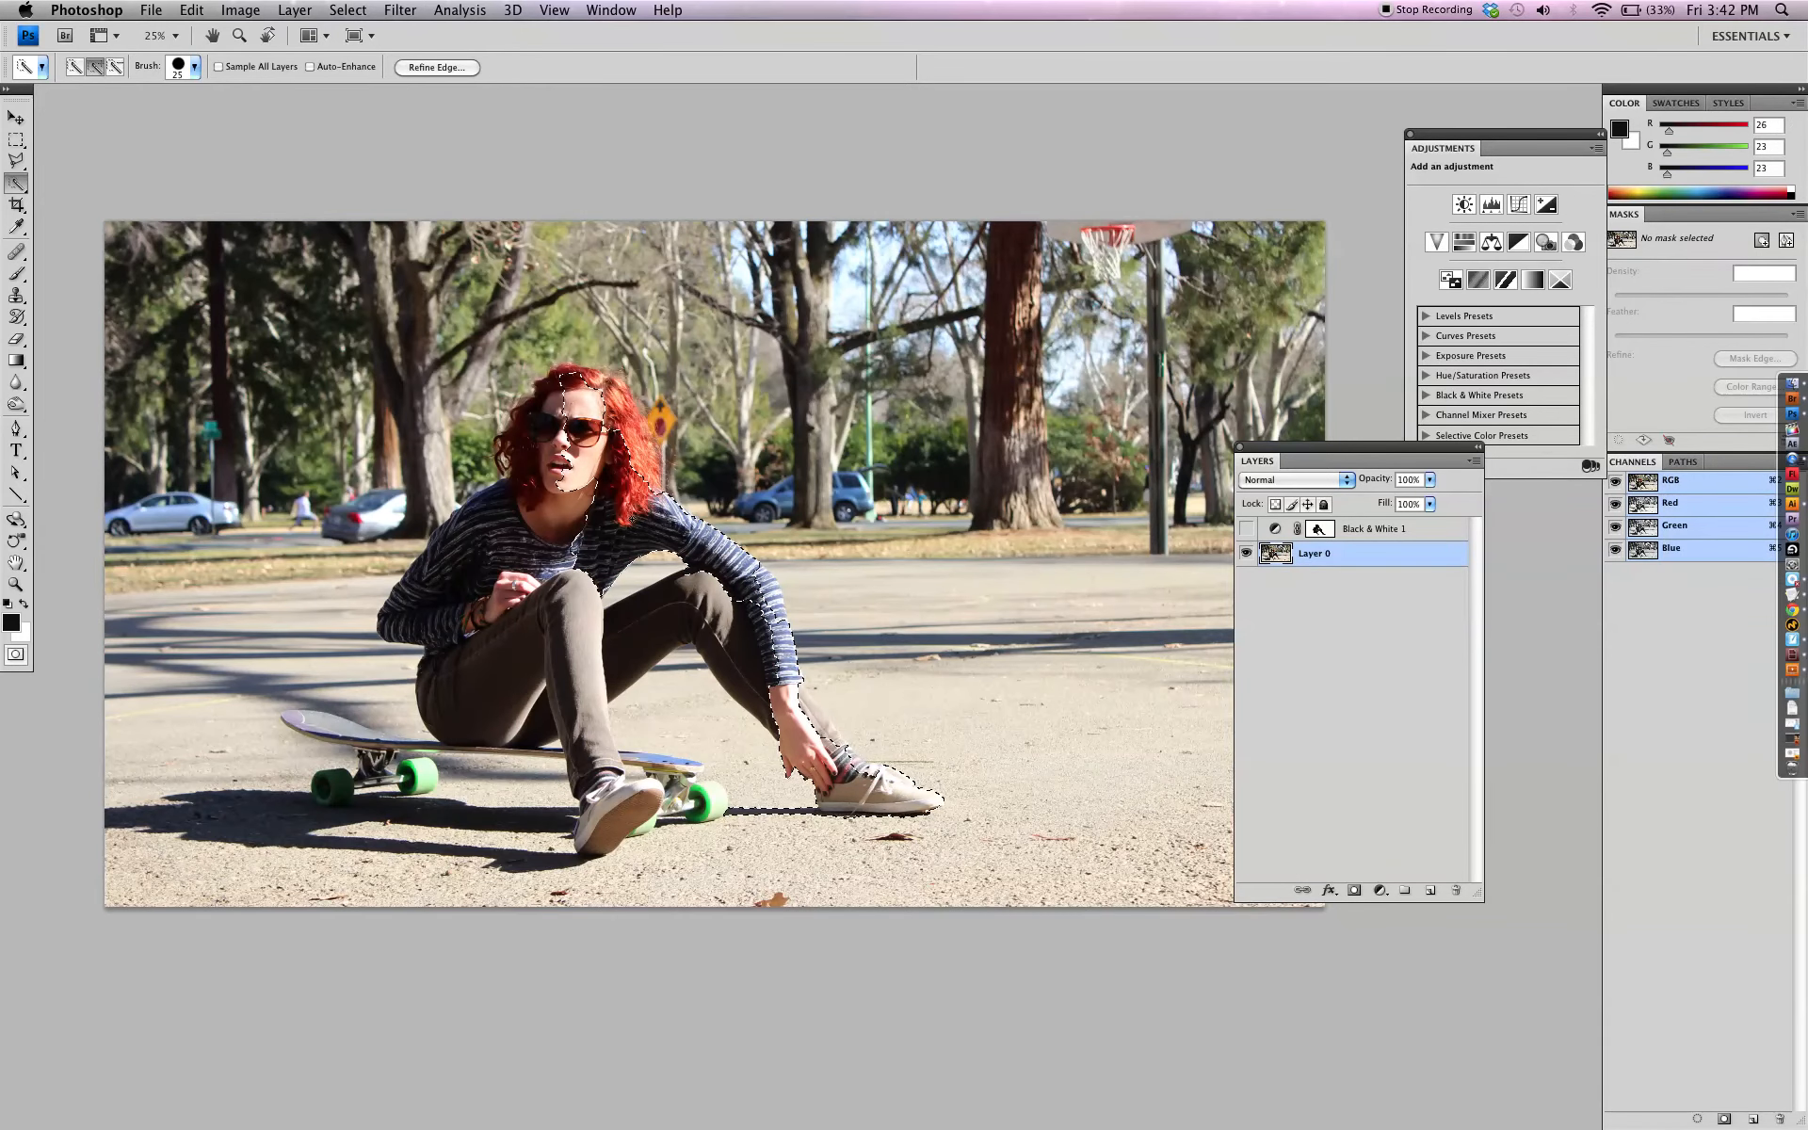
{"action": "key", "text": "q"}
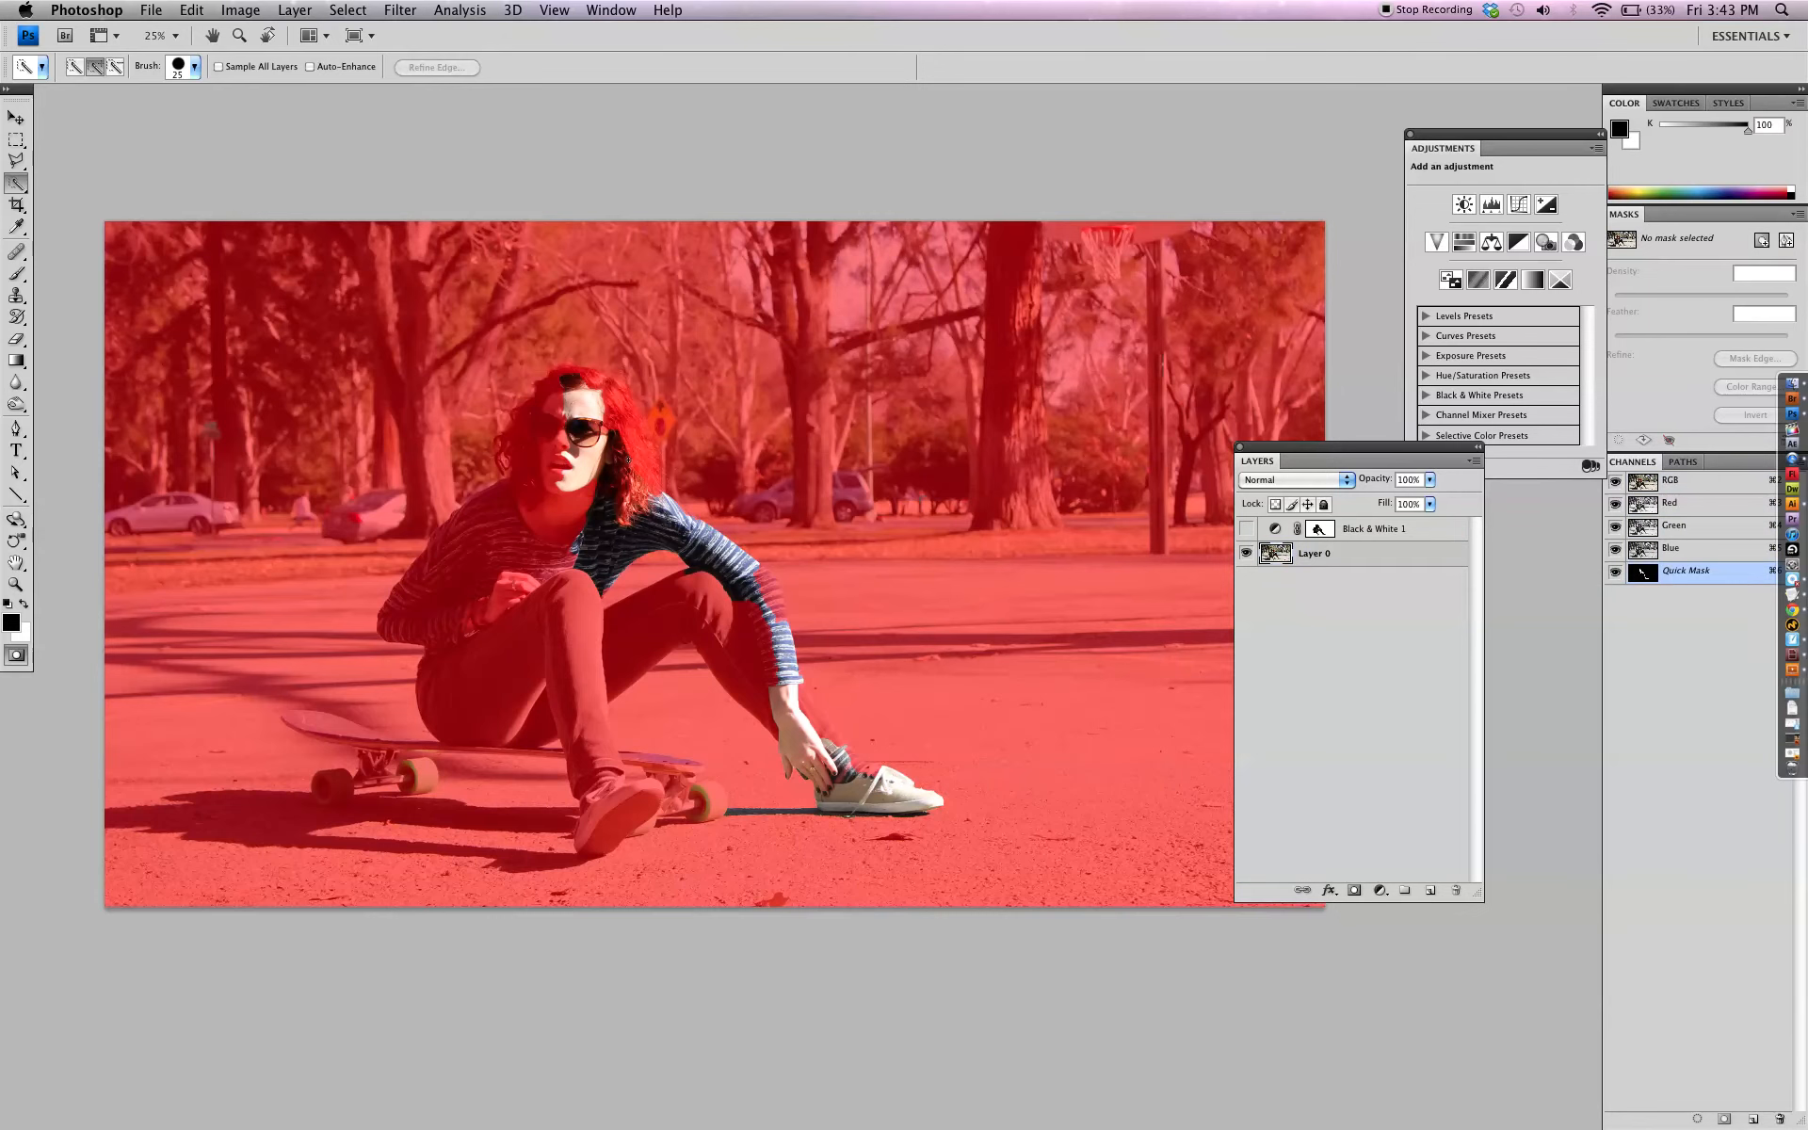
{"action": "left_click", "coordinate": [16, 273]}
{"action": "left_click", "coordinate": [121, 67]}
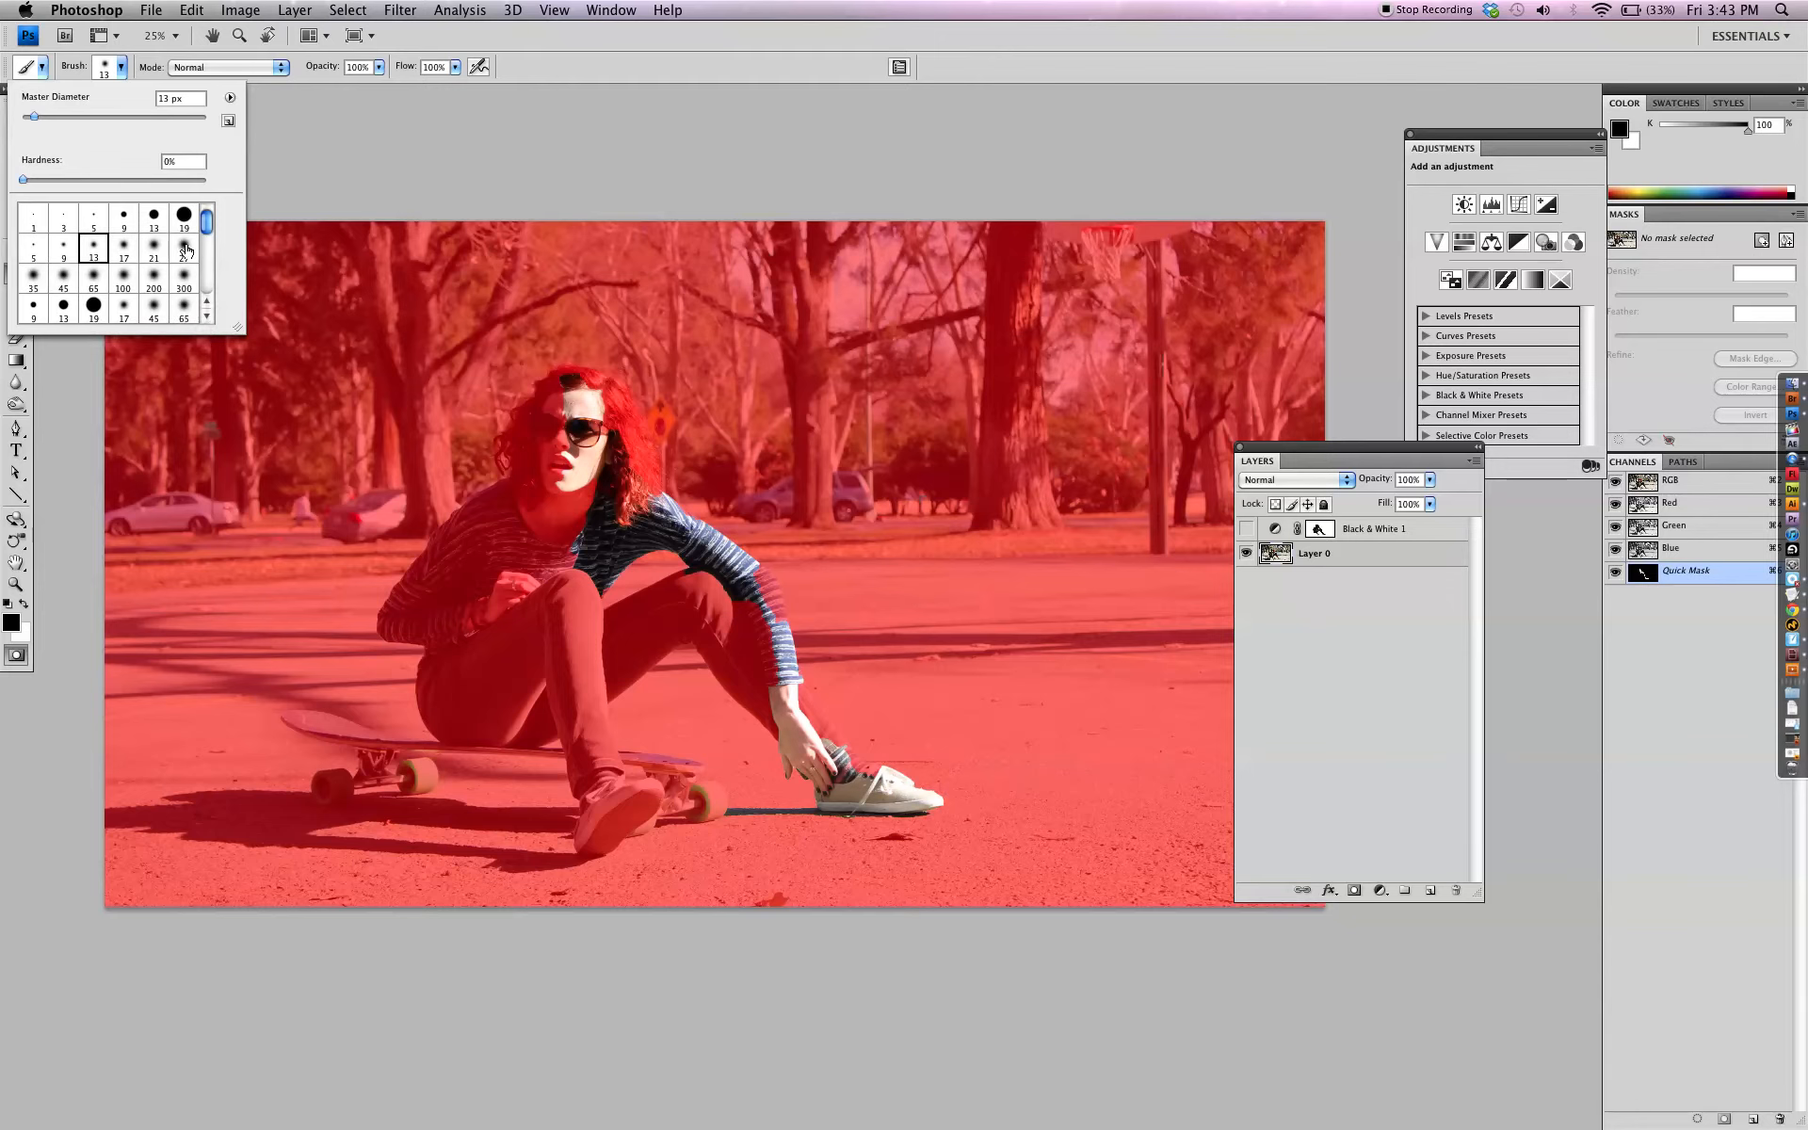
{"action": "left_click", "coordinate": [93, 306]}
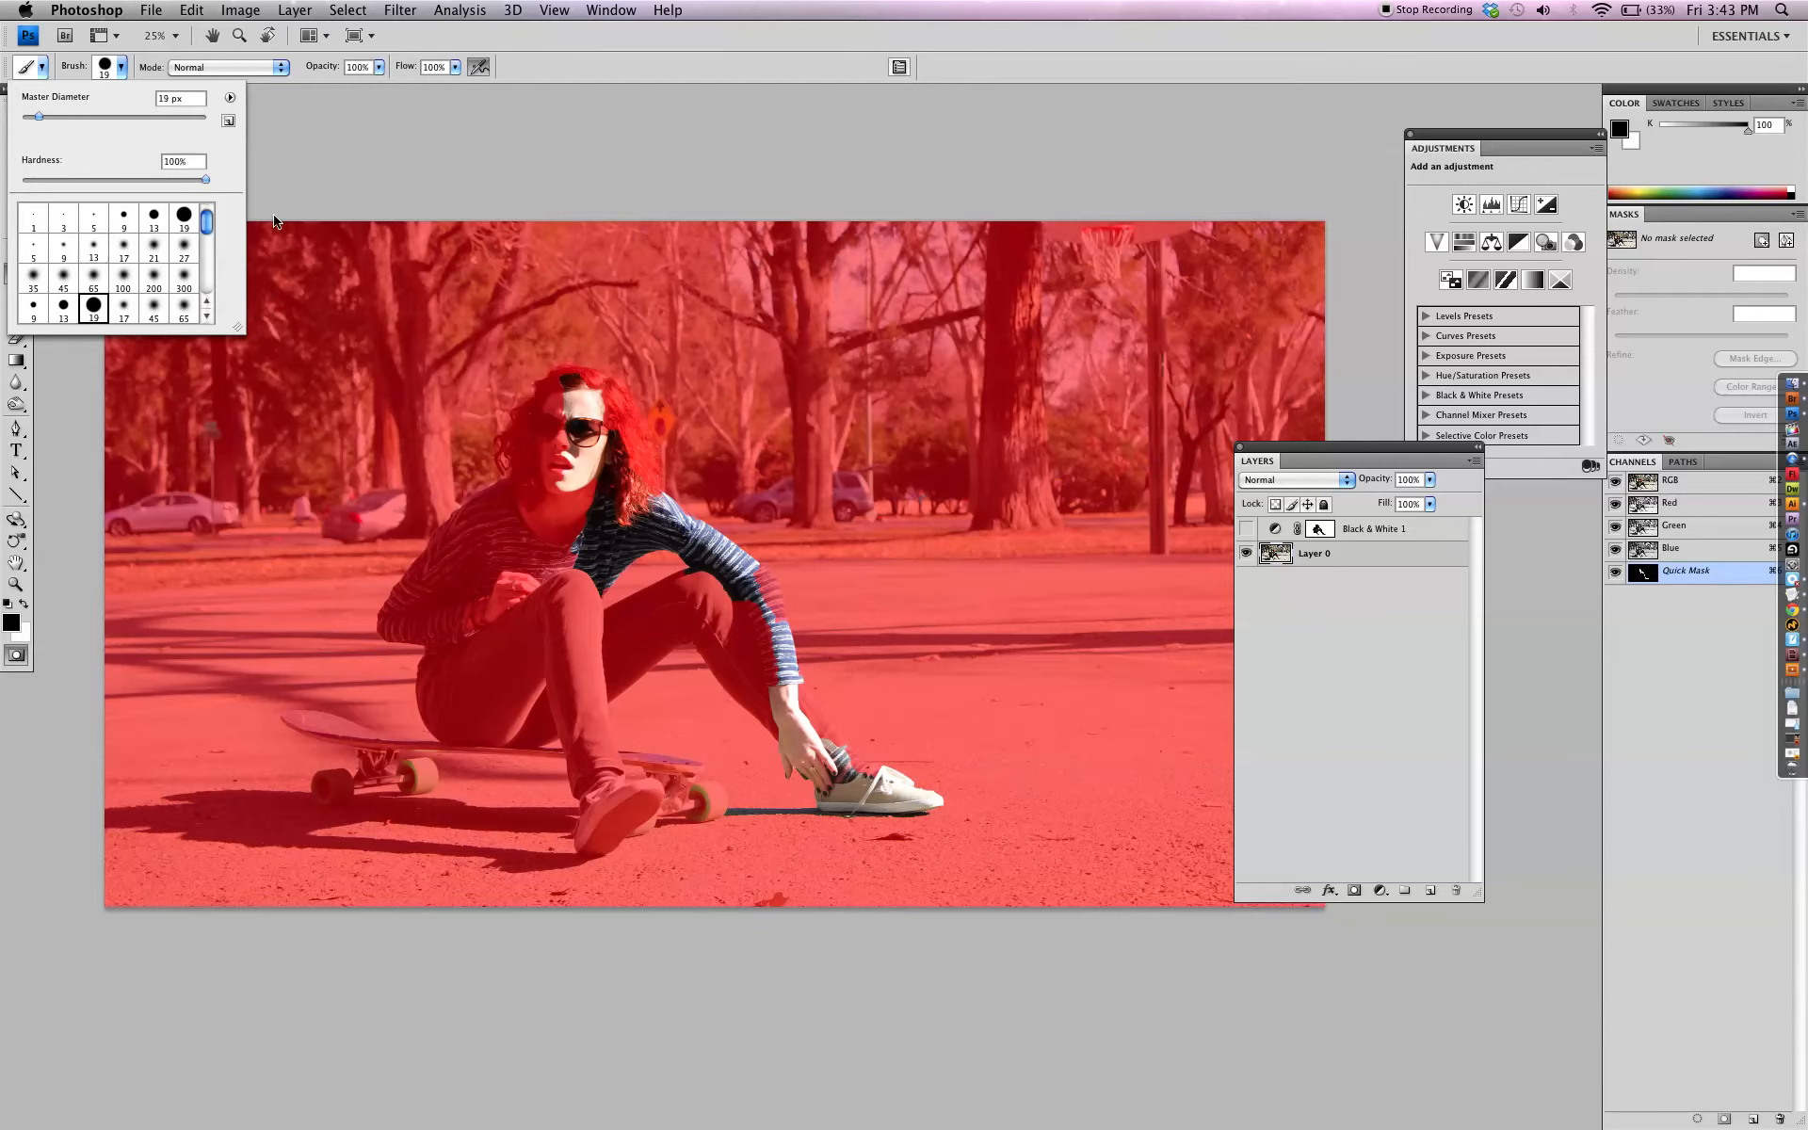
{"action": "left_click", "coordinate": [524, 72]}
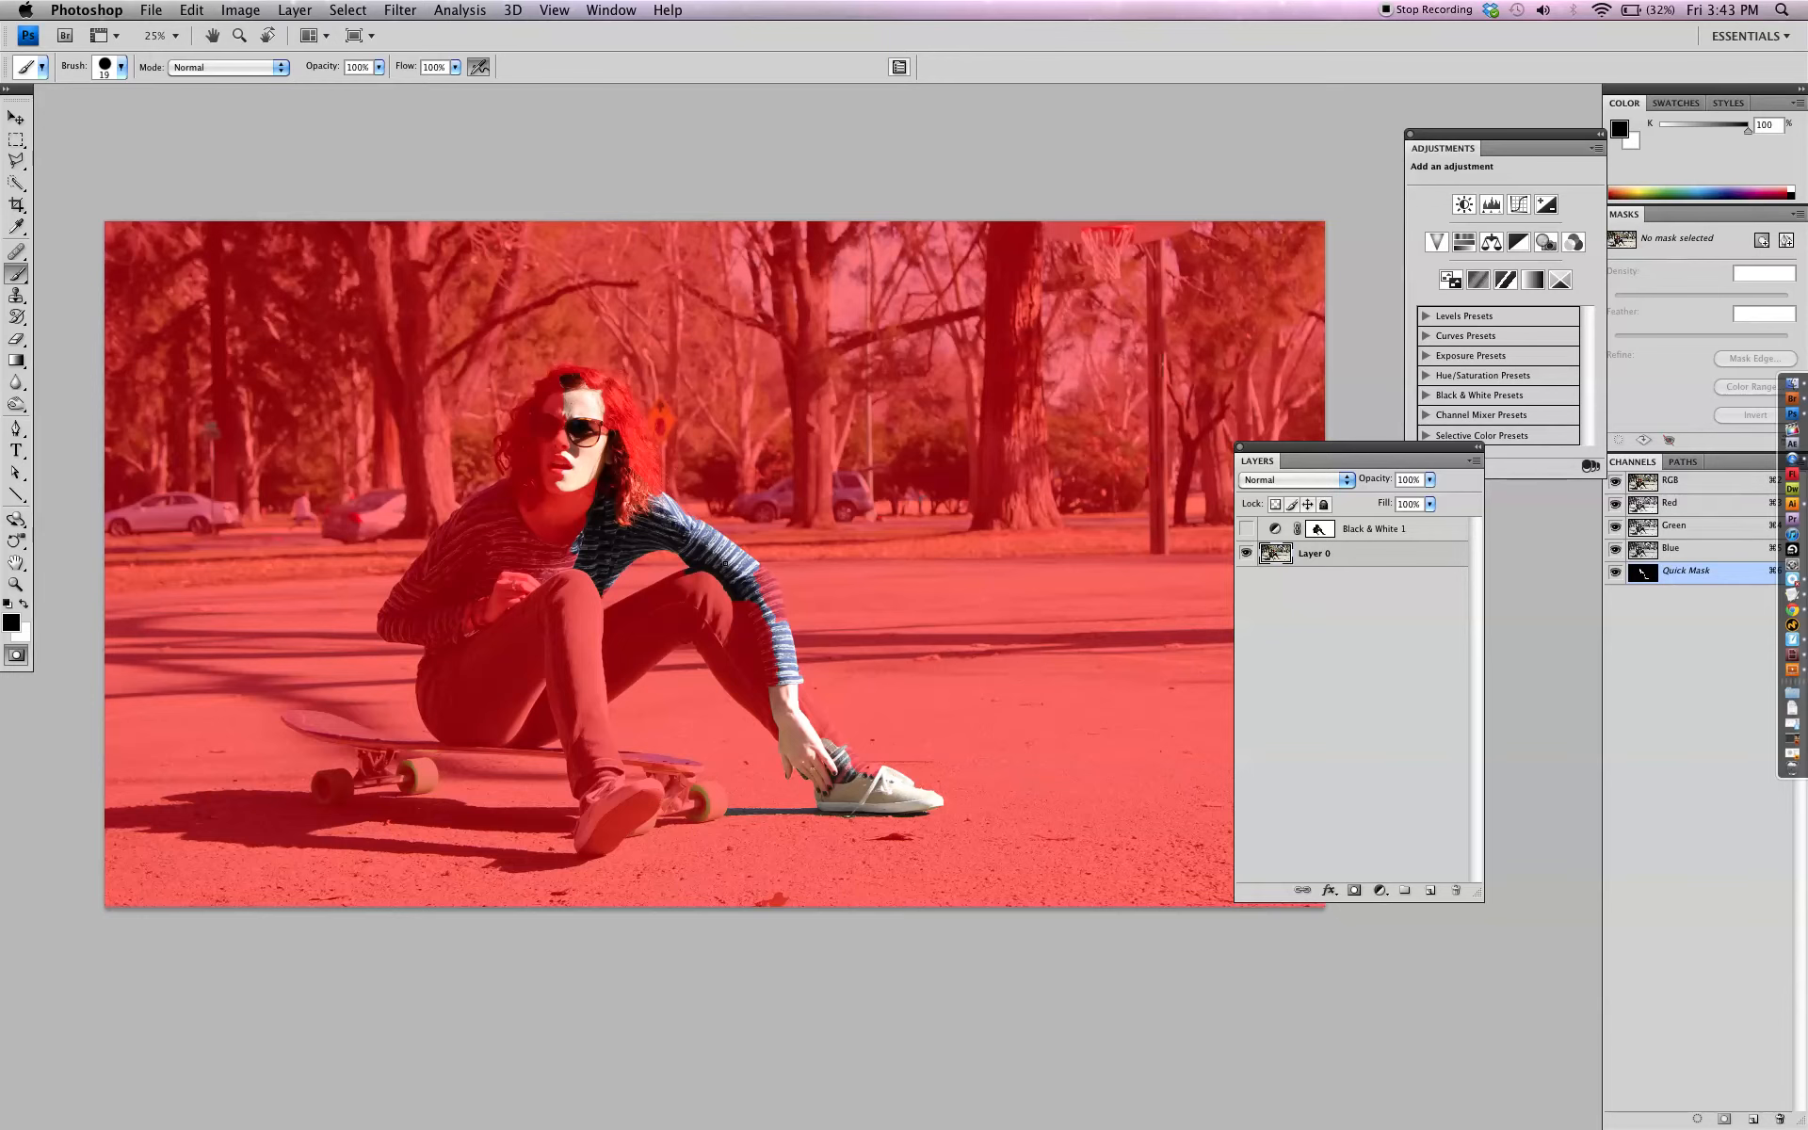
Enlarge the mask brush to 100 px
{"action": "key", "text": "]"}
{"action": "key", "text": "]"}
{"action": "key", "text": "]"}
{"action": "key", "text": "]"}
{"action": "key", "text": "]"}
{"action": "key", "text": "]"}
{"action": "key", "text": "]"}
{"action": "key", "text": "]"}
{"action": "key", "text": "]"}
{"action": "key", "text": "]"}
{"action": "key", "text": "]"}
{"action": "key", "text": "]"}
{"action": "key", "text": "["}
{"action": "key", "text": "["}
{"action": "key", "text": "["}
{"action": "key", "text": "["}
{"action": "key", "text": "["}
{"action": "key", "text": "["}
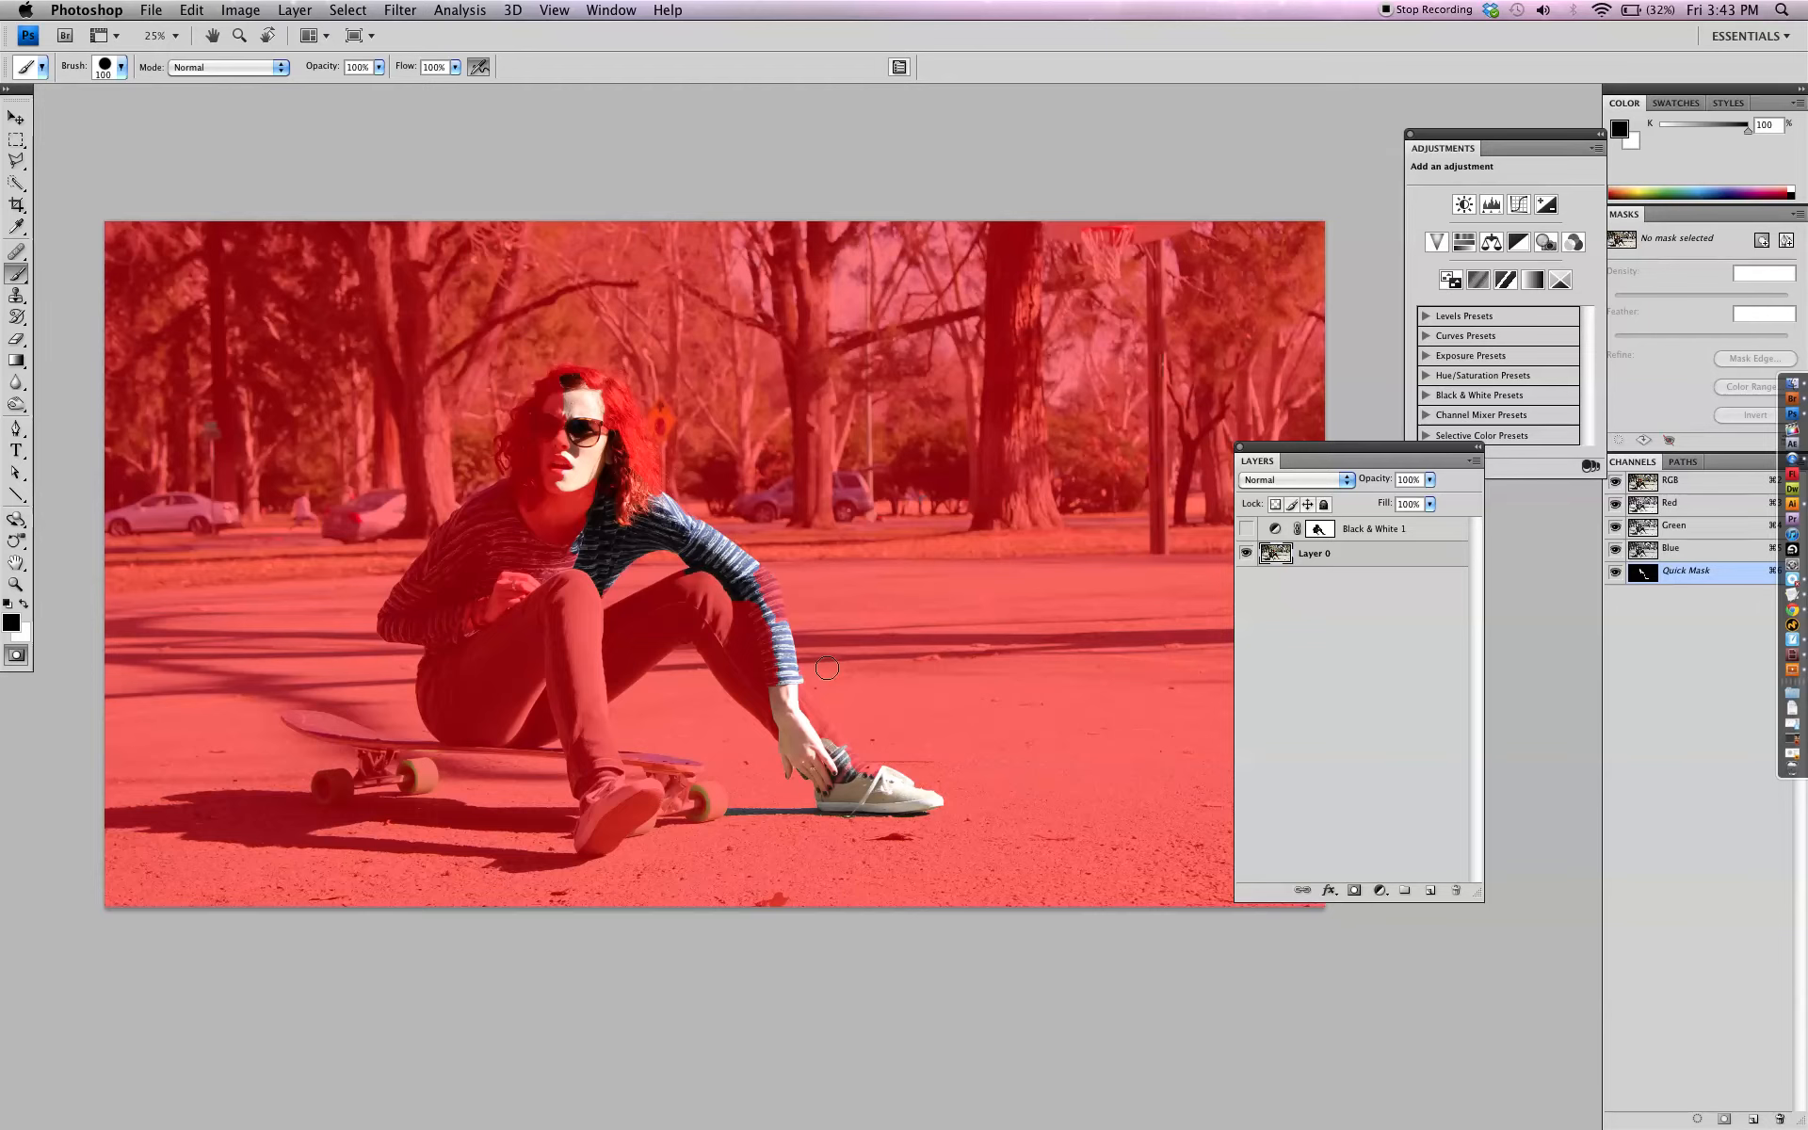
Paint the inner sleeve and adjoining knee area into the Quick Mask with white, and return to the normal selection view
{"action": "left_click_drag", "start_coordinate": [777, 627], "coordinate": [755, 580]}
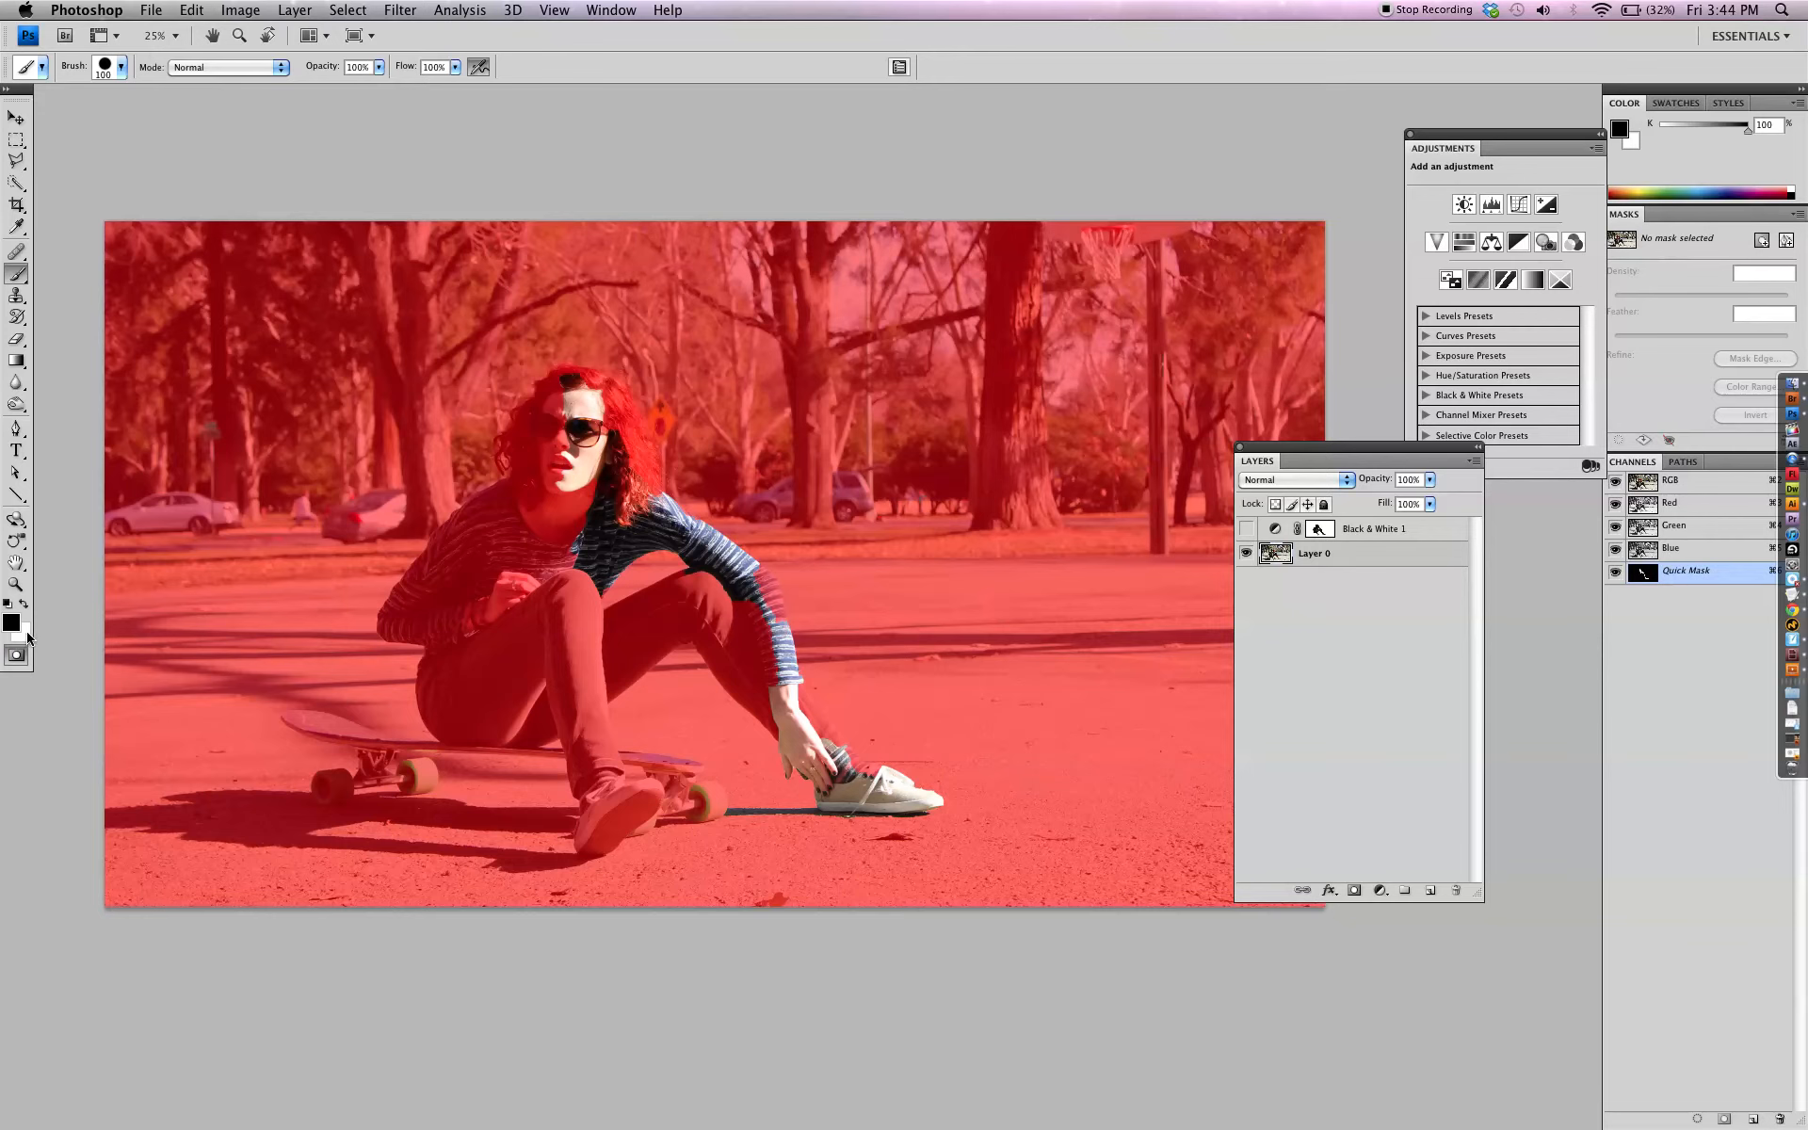
{"action": "left_click", "coordinate": [27, 606]}
{"action": "key", "text": "q"}
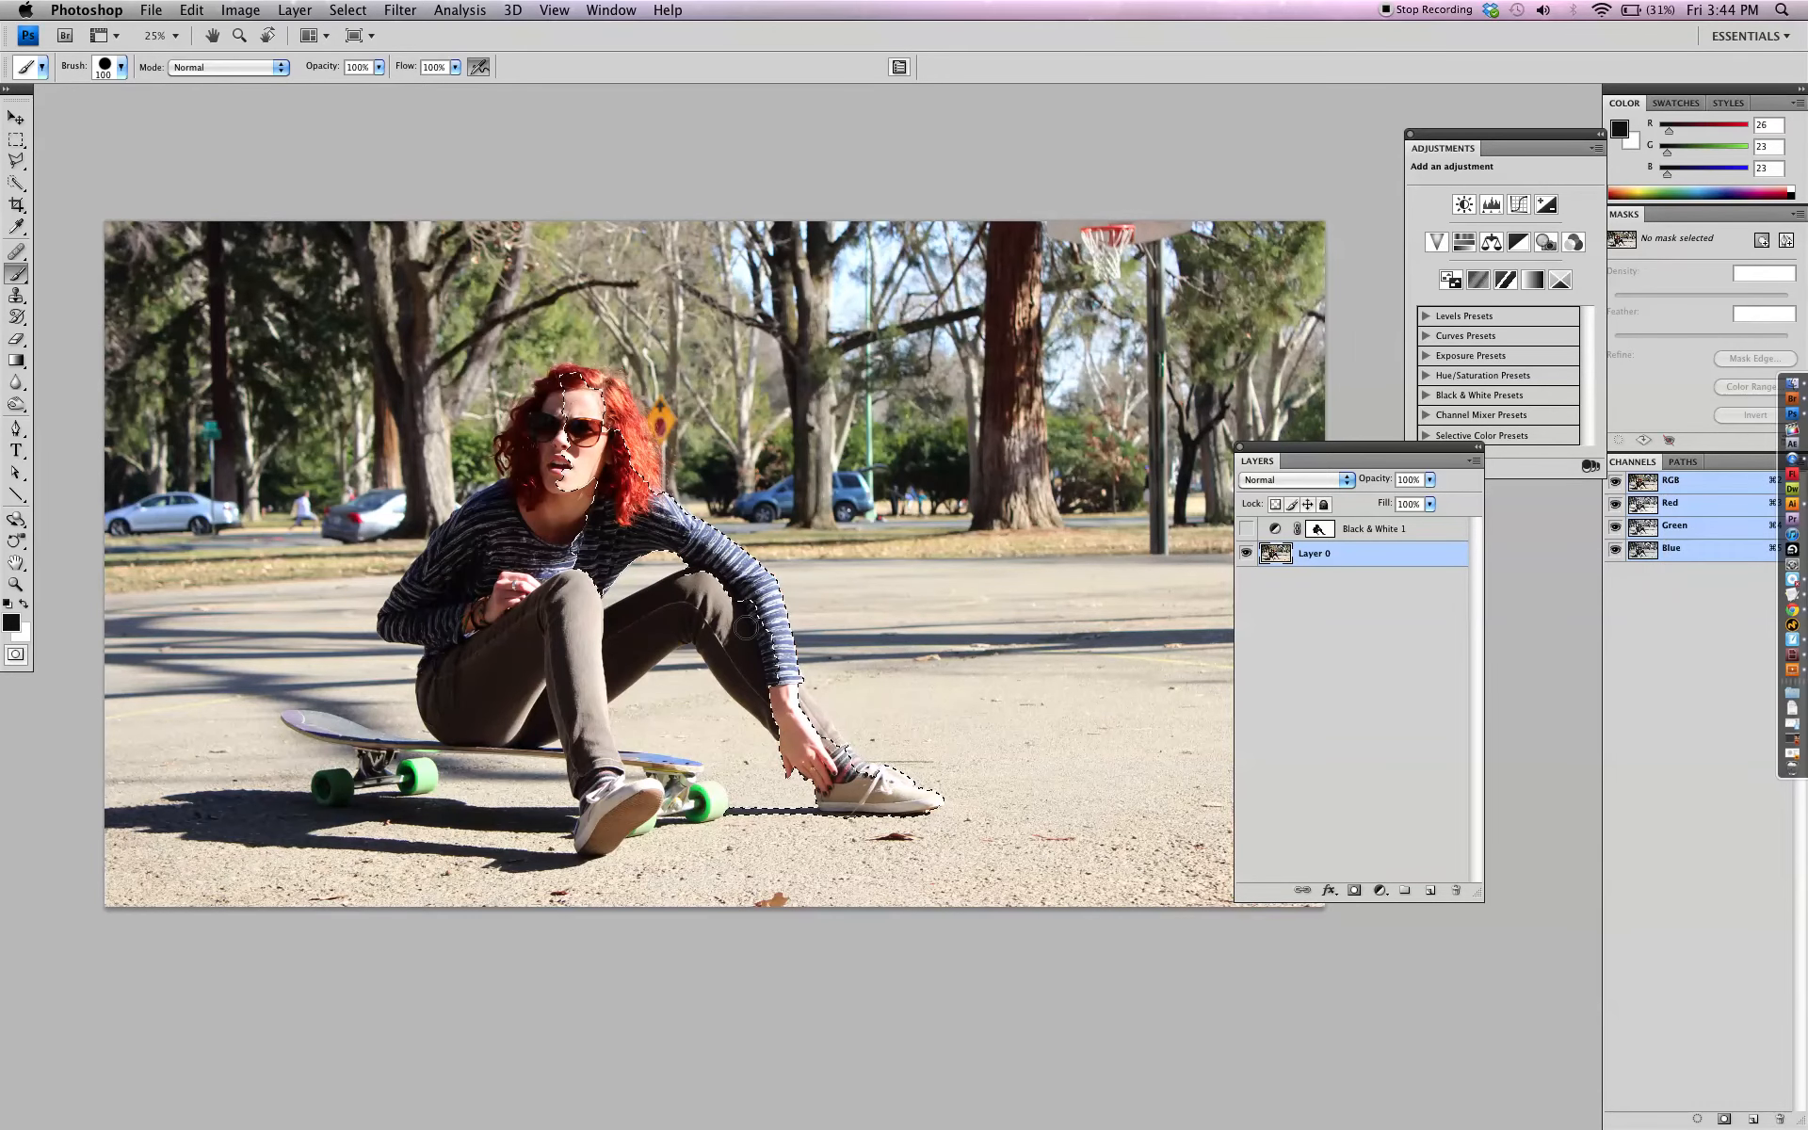
{"action": "key", "text": "q"}
{"action": "mouse_move", "coordinate": [750, 608]}
{"action": "left_mouse_down"}
{"action": "mouse_move", "coordinate": [768, 664]}
{"action": "mouse_move", "coordinate": [730, 607]}
{"action": "mouse_move", "coordinate": [776, 677]}
{"action": "left_mouse_up"}
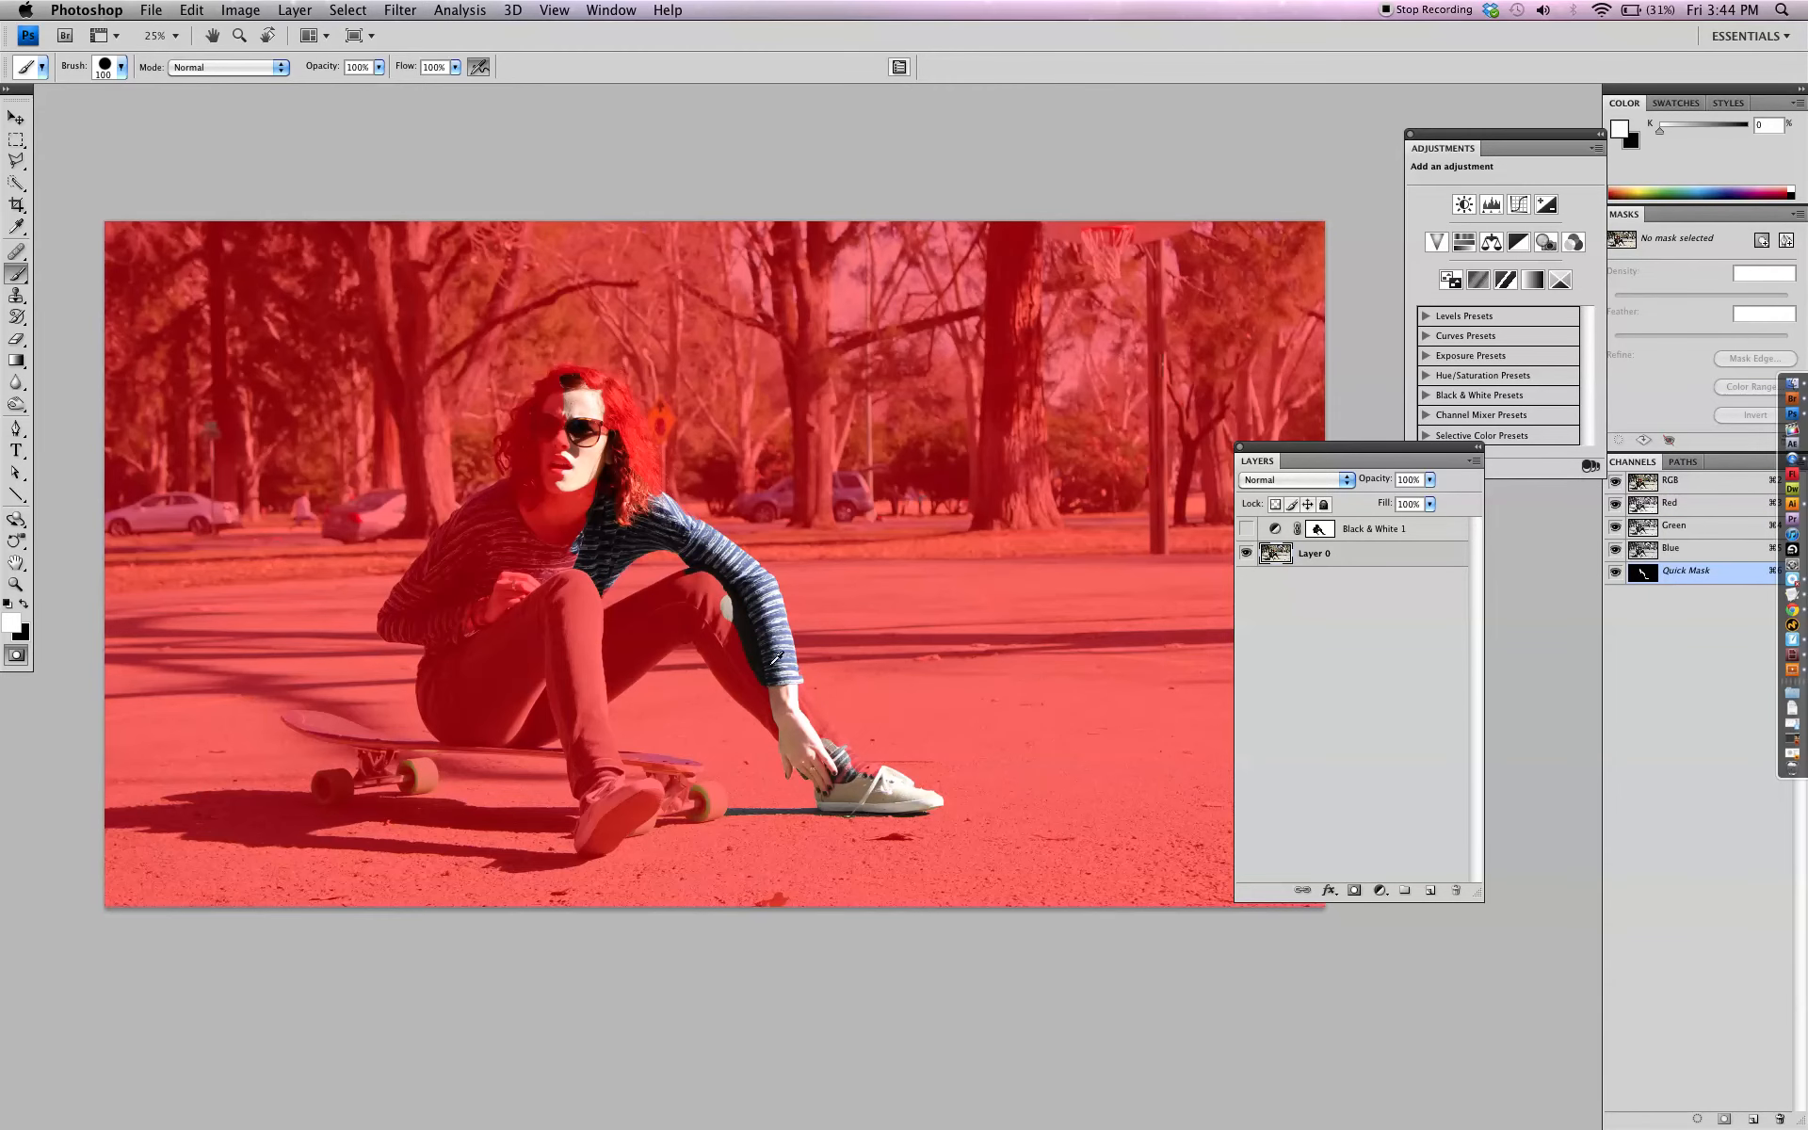
{"action": "scroll", "coordinate": [776, 677], "scroll_direction": "up", "scroll_amount": 3}
{"action": "scroll", "coordinate": [740, 659], "scroll_direction": "up", "scroll_amount": 3}
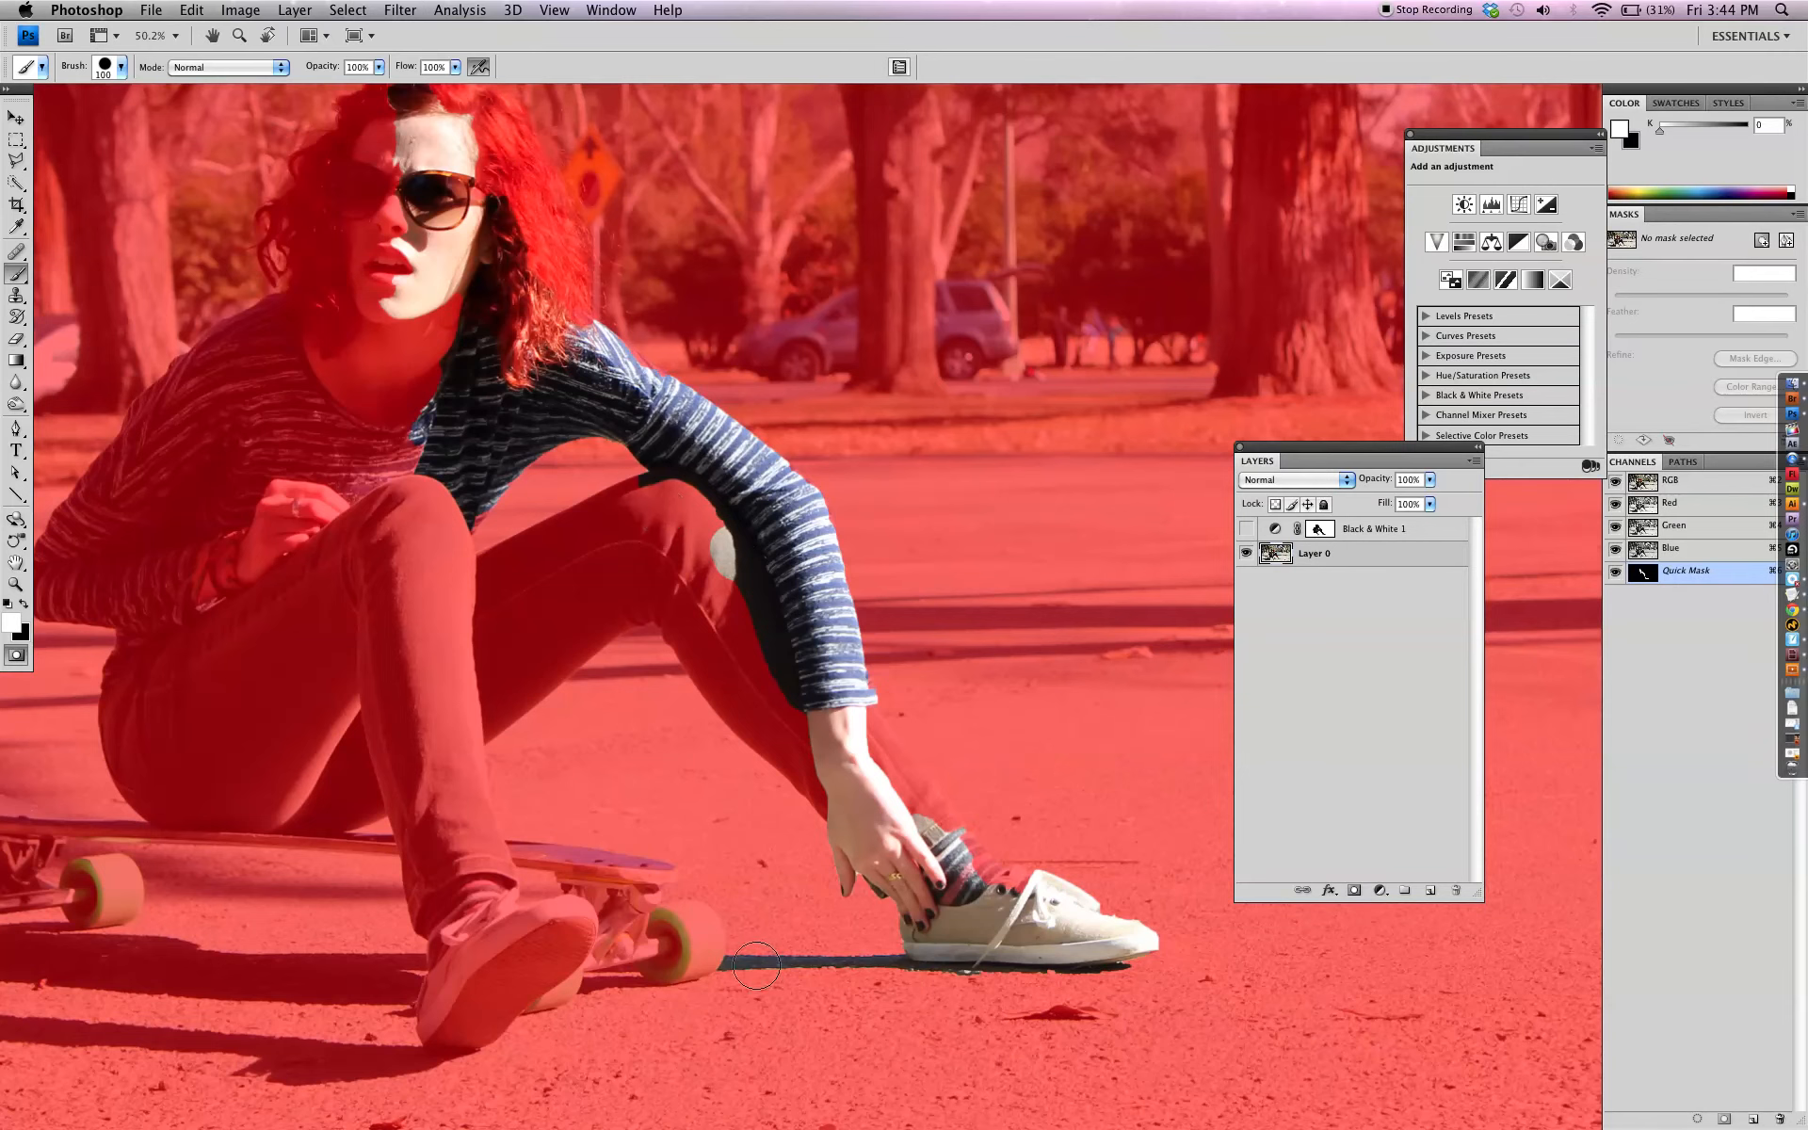
{"action": "scroll", "coordinate": [974, 979], "scroll_direction": "up", "scroll_amount": 3}
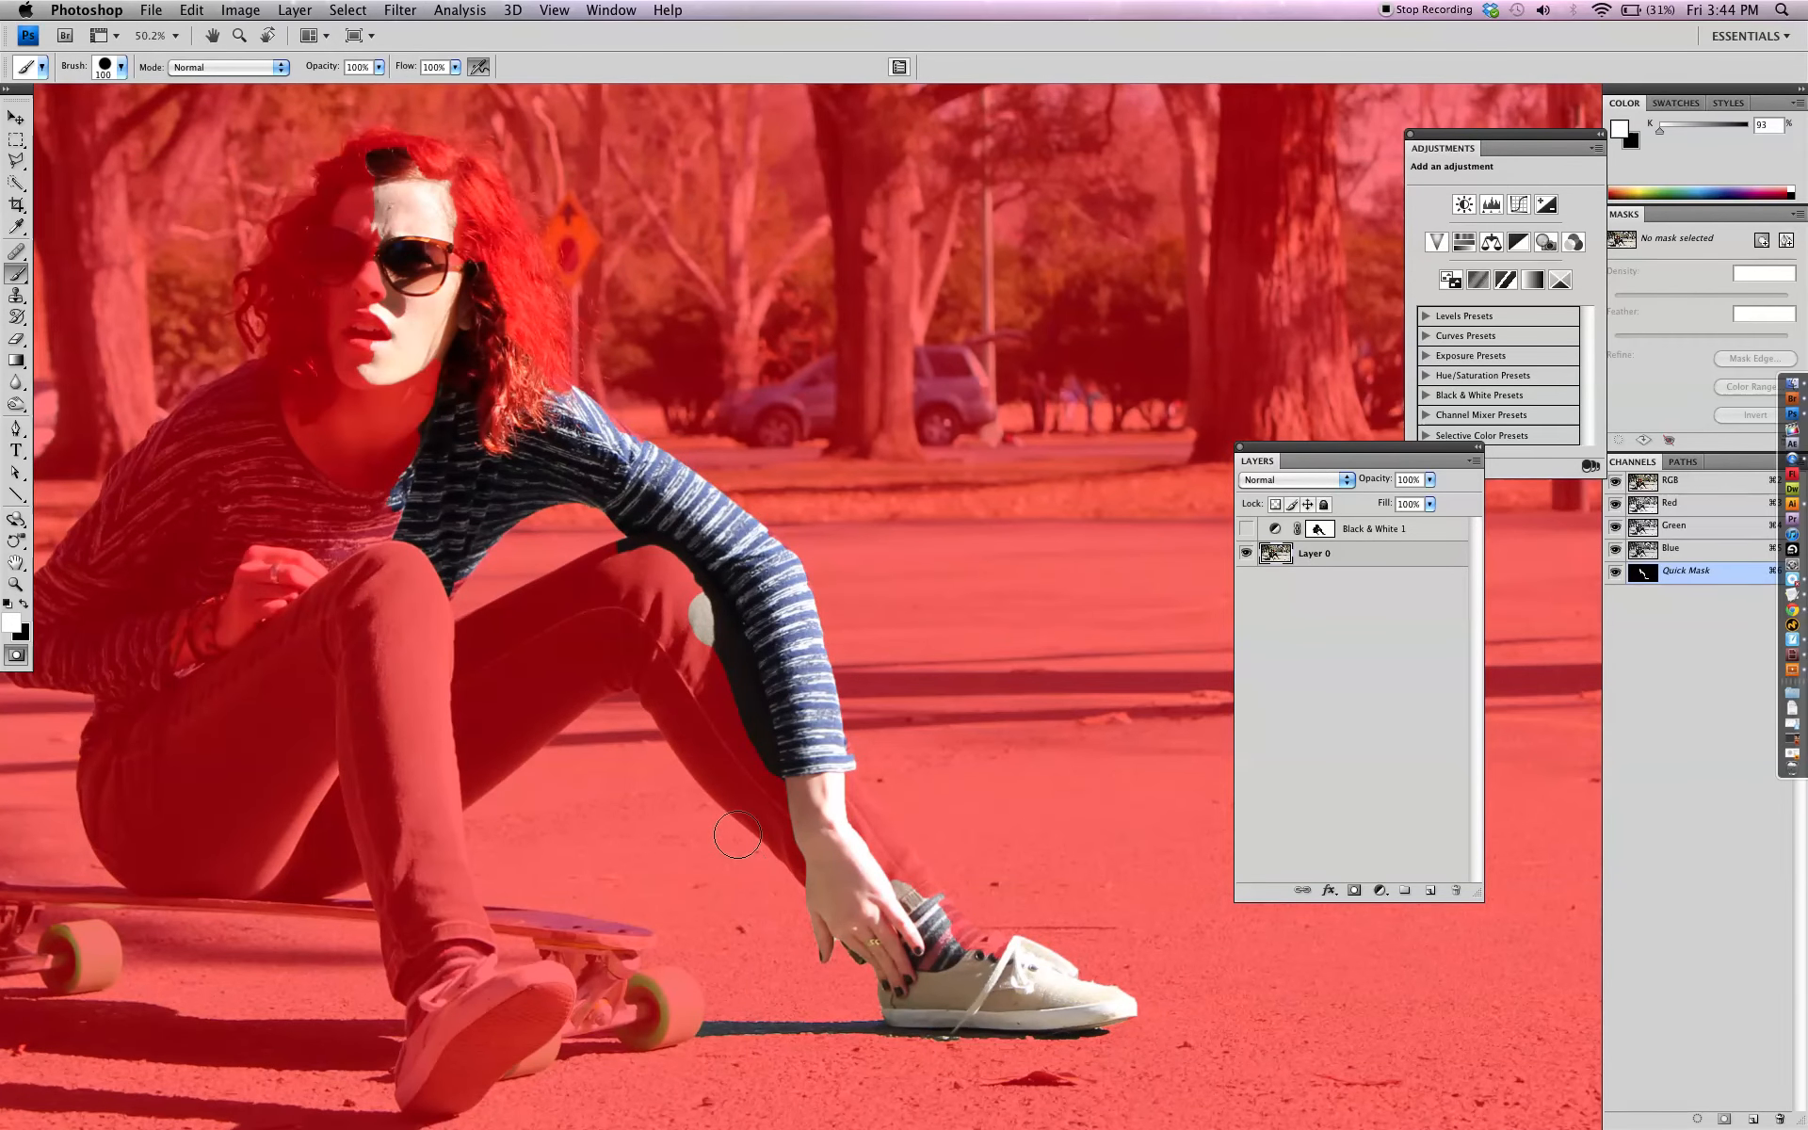
{"action": "key", "text": "q"}
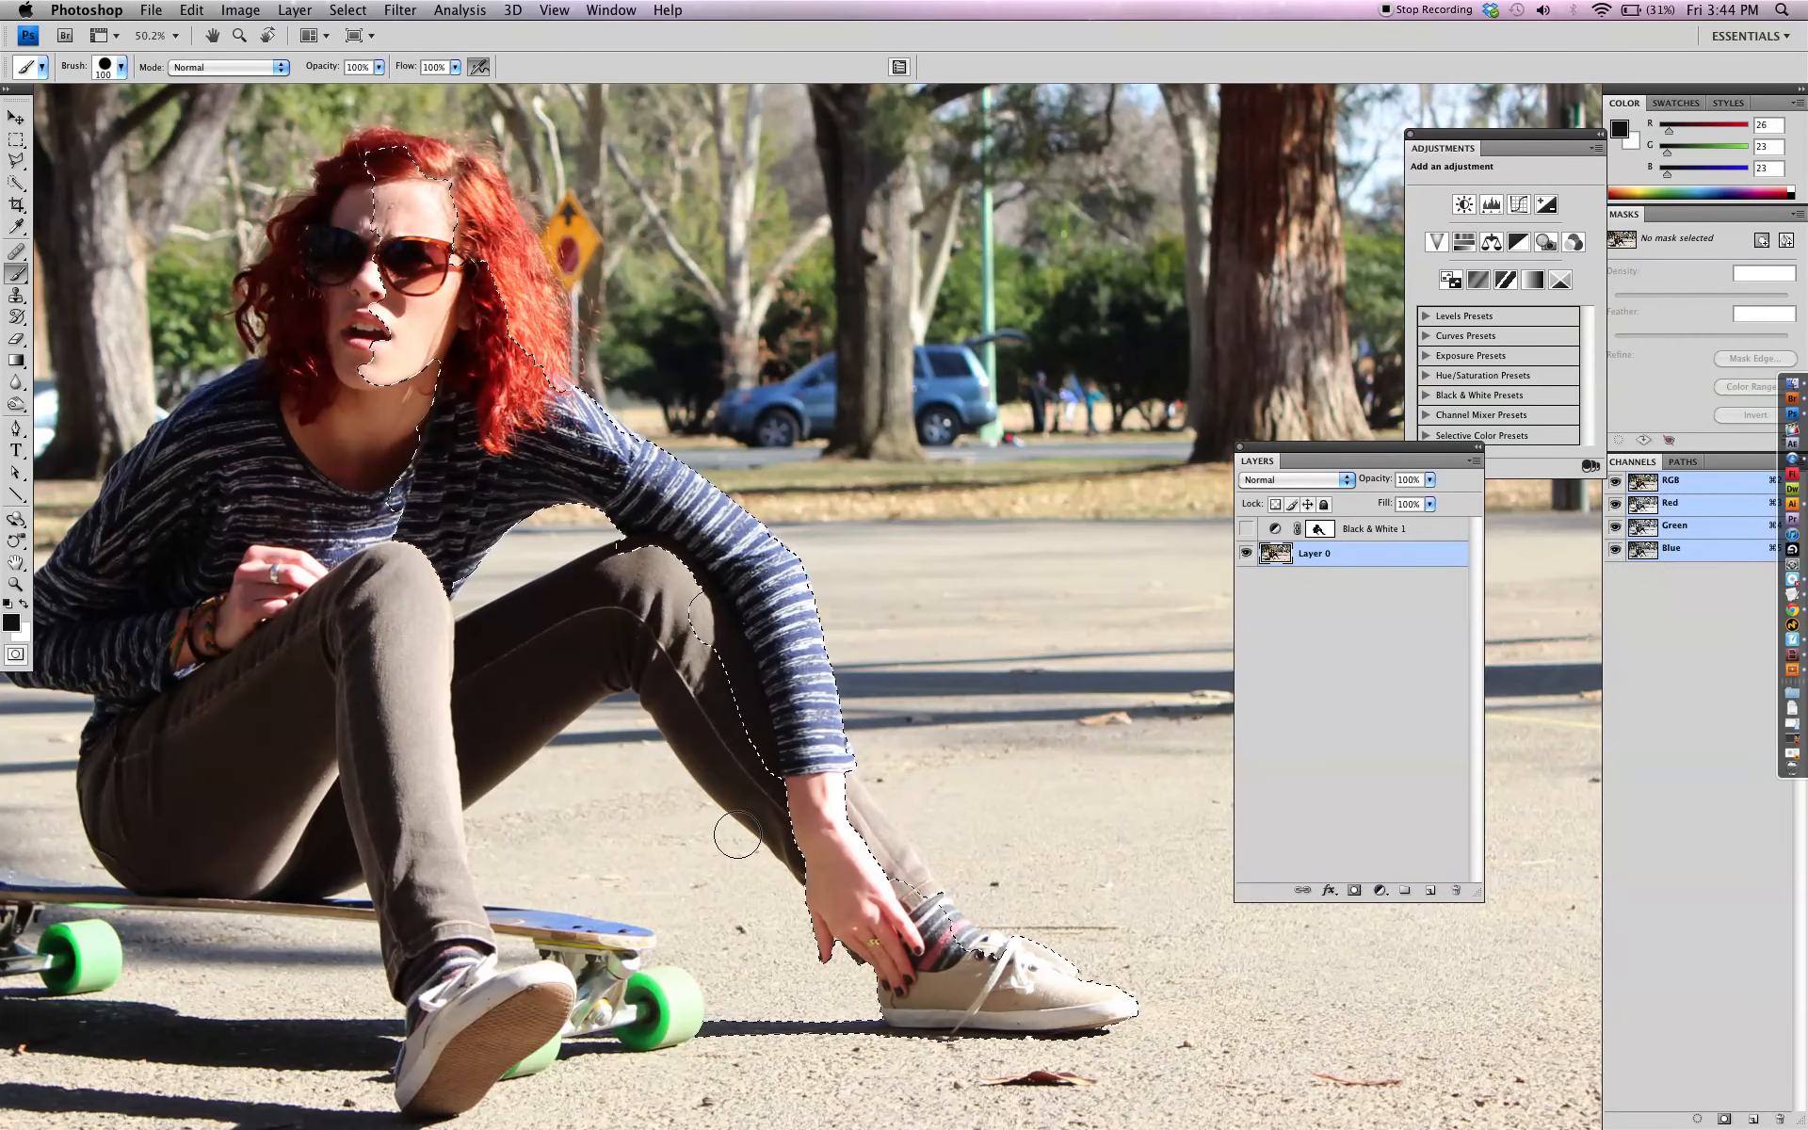
Try a Black & White adjustment layer on the selected part of the woman, then undo it
{"action": "scroll", "coordinate": [737, 835], "scroll_direction": "up", "scroll_amount": 10}
{"action": "scroll", "coordinate": [738, 834], "scroll_direction": "down", "scroll_amount": 10}
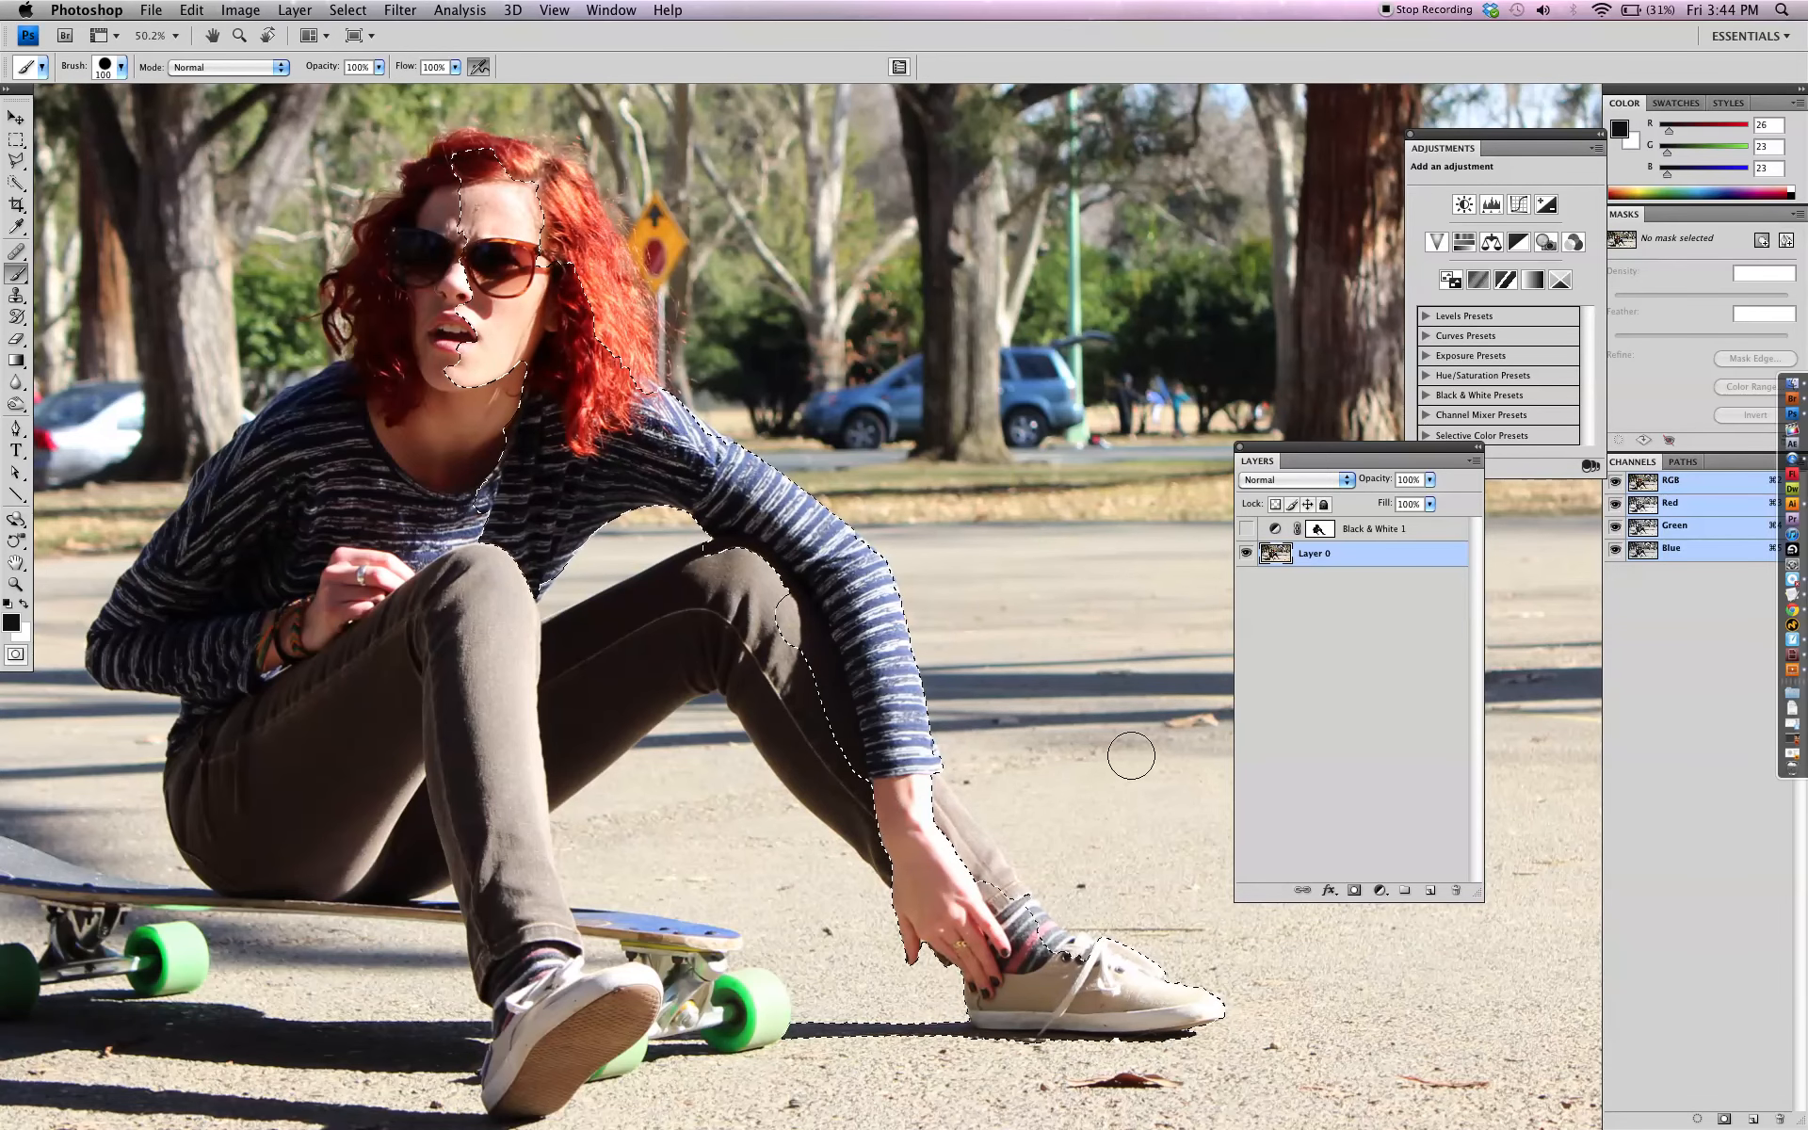
{"action": "left_click_drag", "start_coordinate": [1497, 150], "coordinate": [1229, 135]}
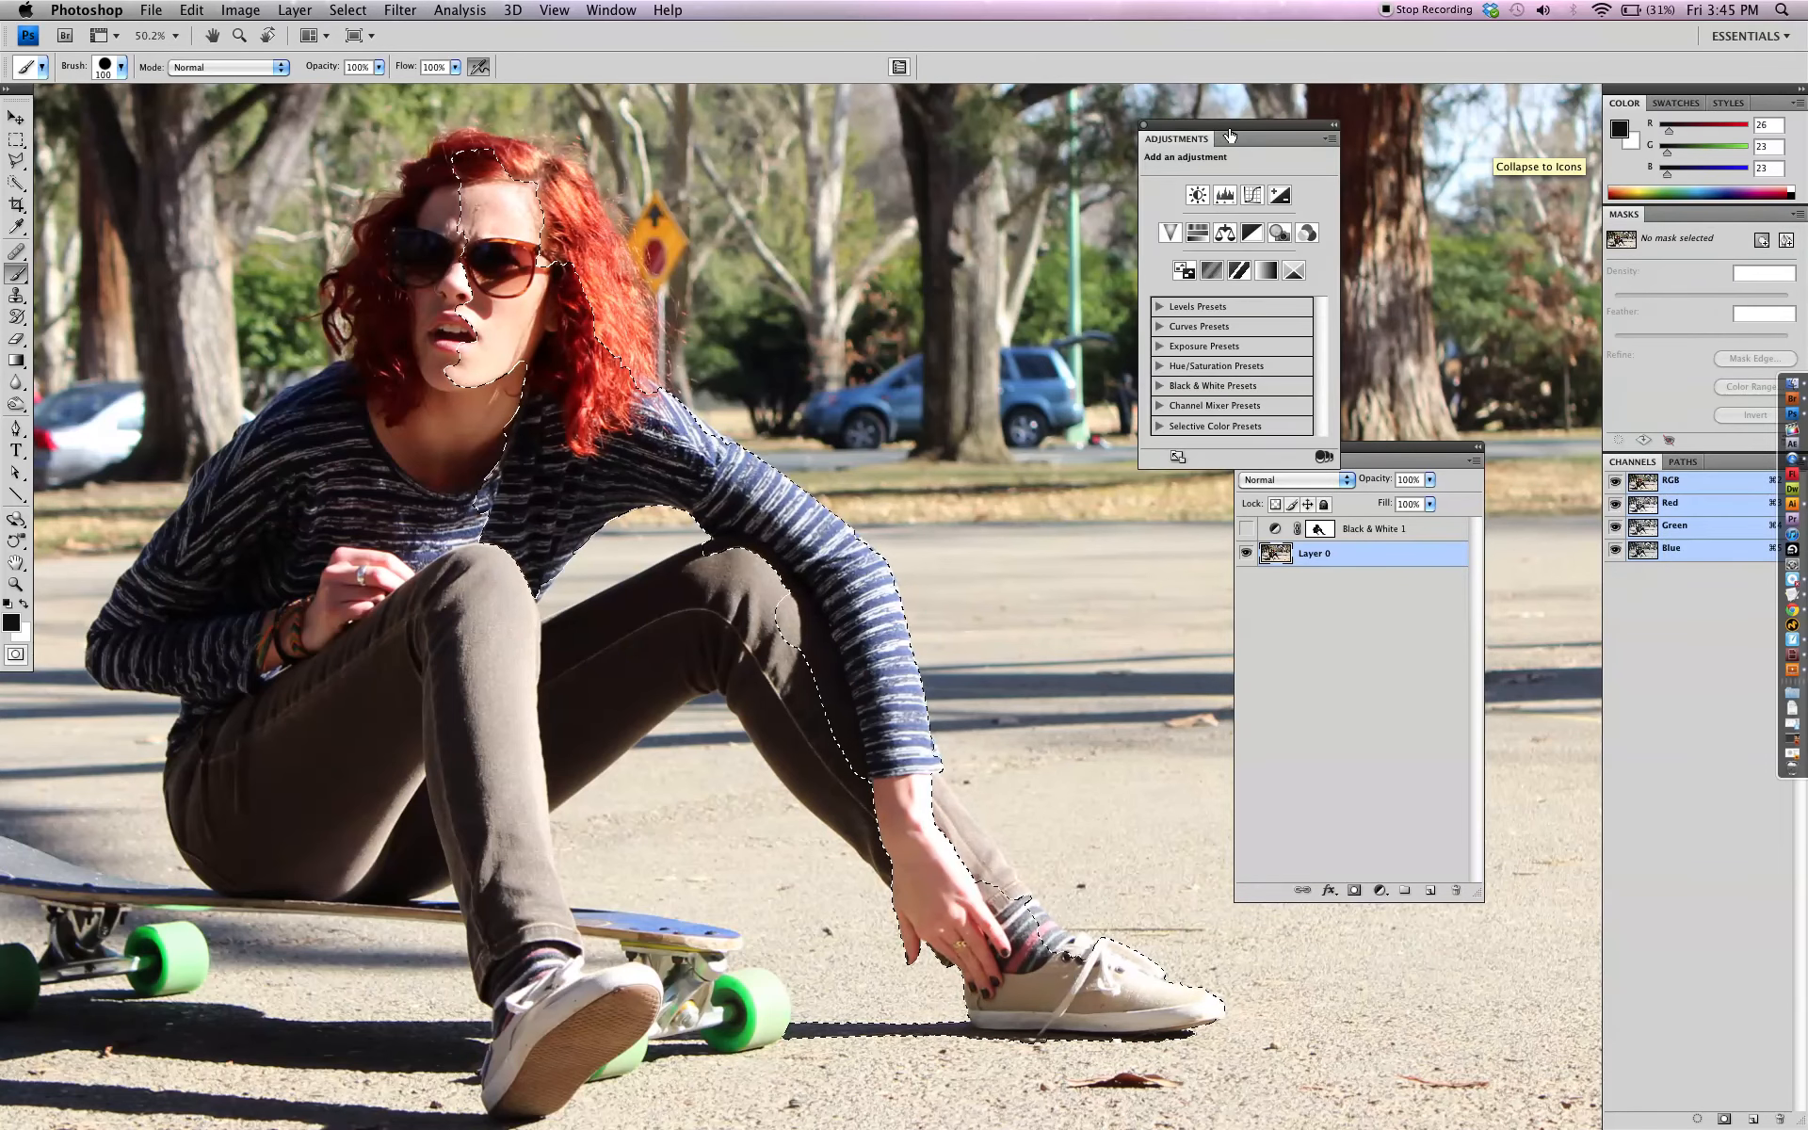
{"action": "left_click", "coordinate": [1254, 238]}
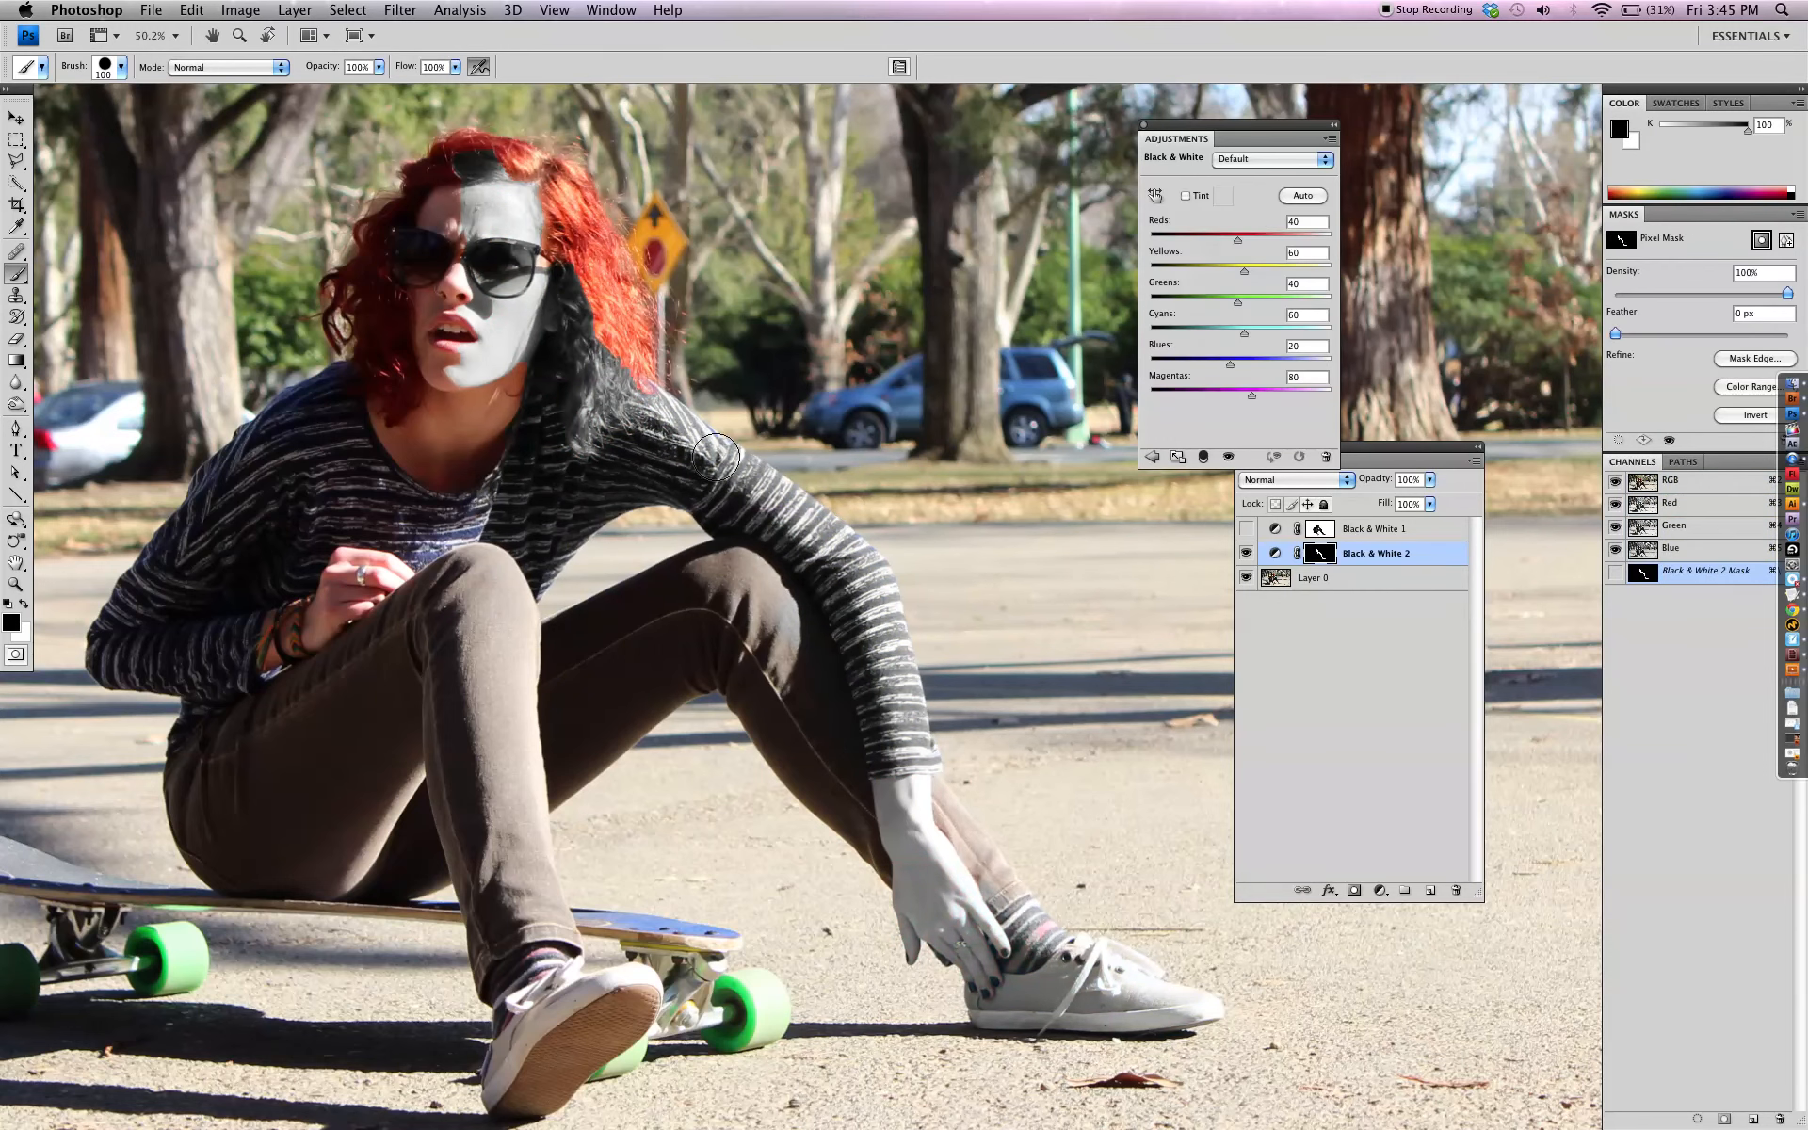
{"action": "left_click_drag", "start_coordinate": [588, 358], "coordinate": [662, 417]}
{"action": "key", "text": "super+alt+z"}
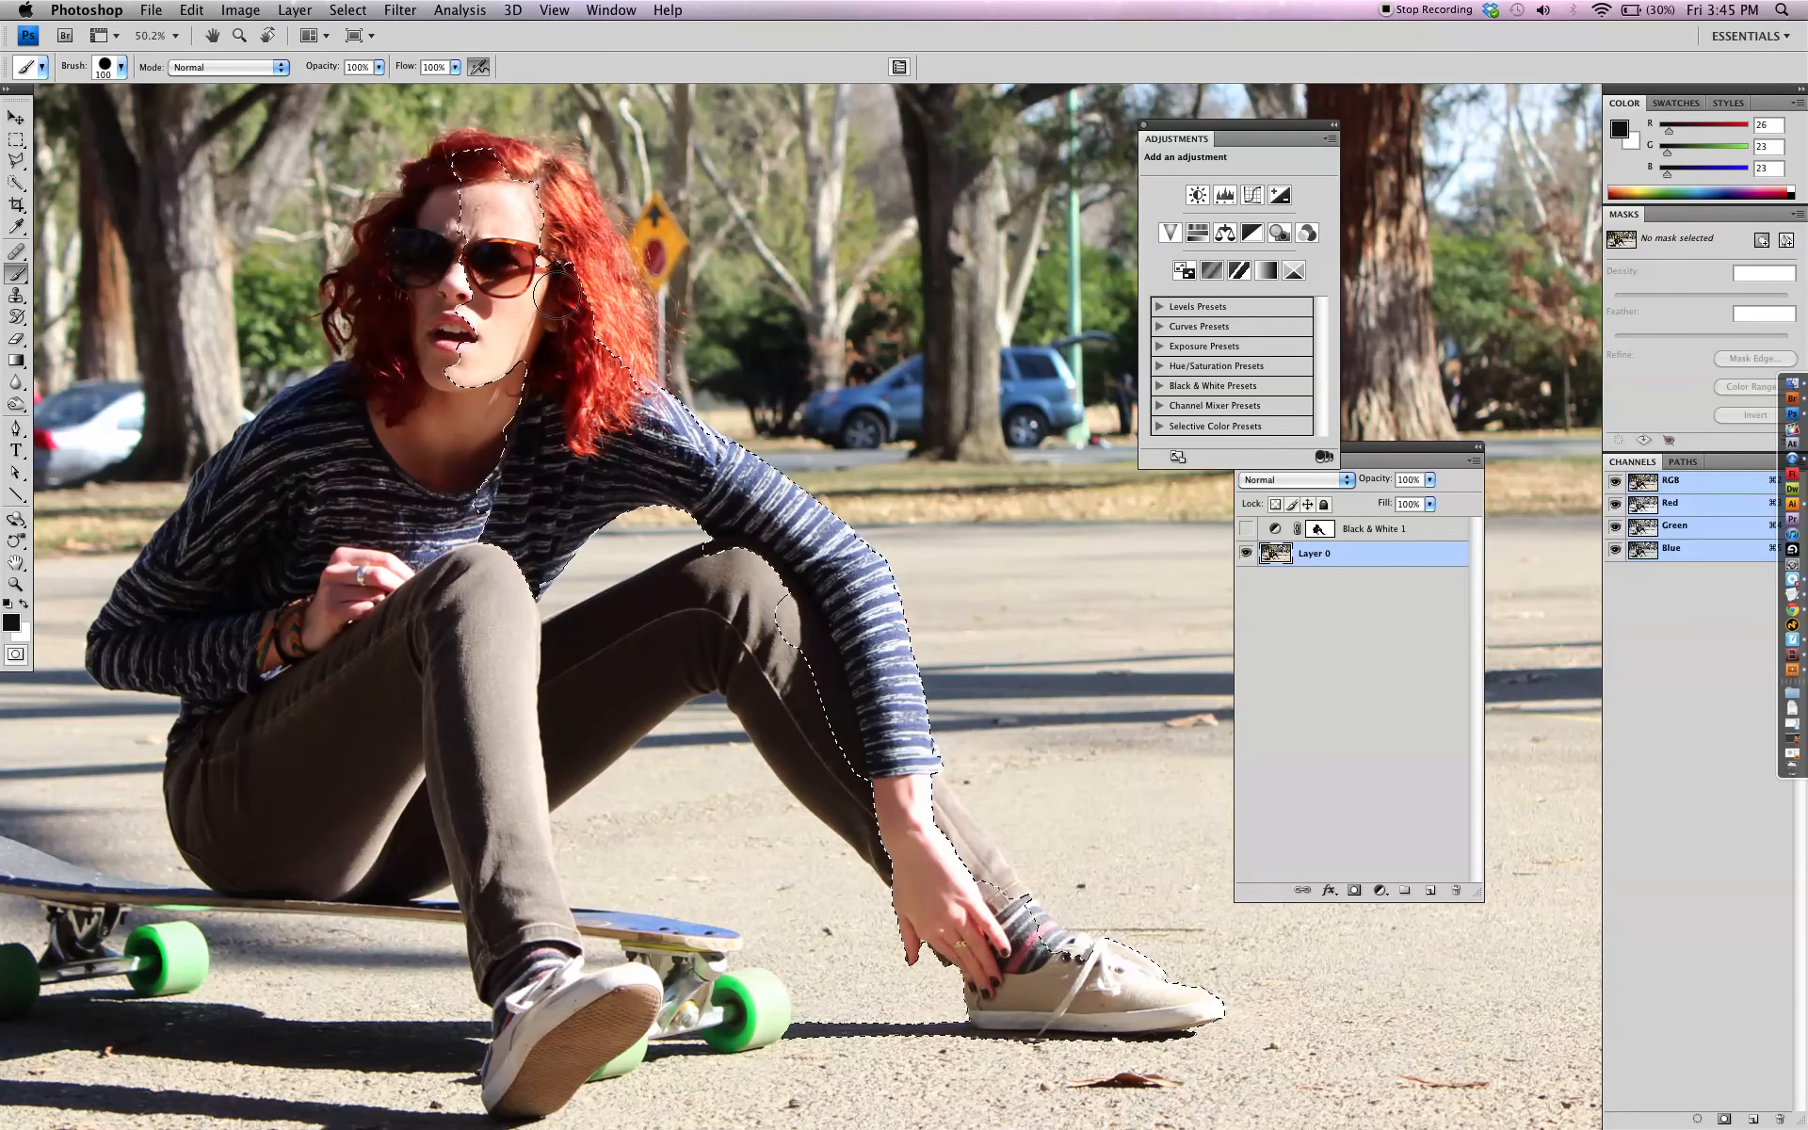
Invert the selection and add a Black & White adjustment layer that affects everything outside the selected parts of the woman
{"action": "left_click", "coordinate": [345, 11]}
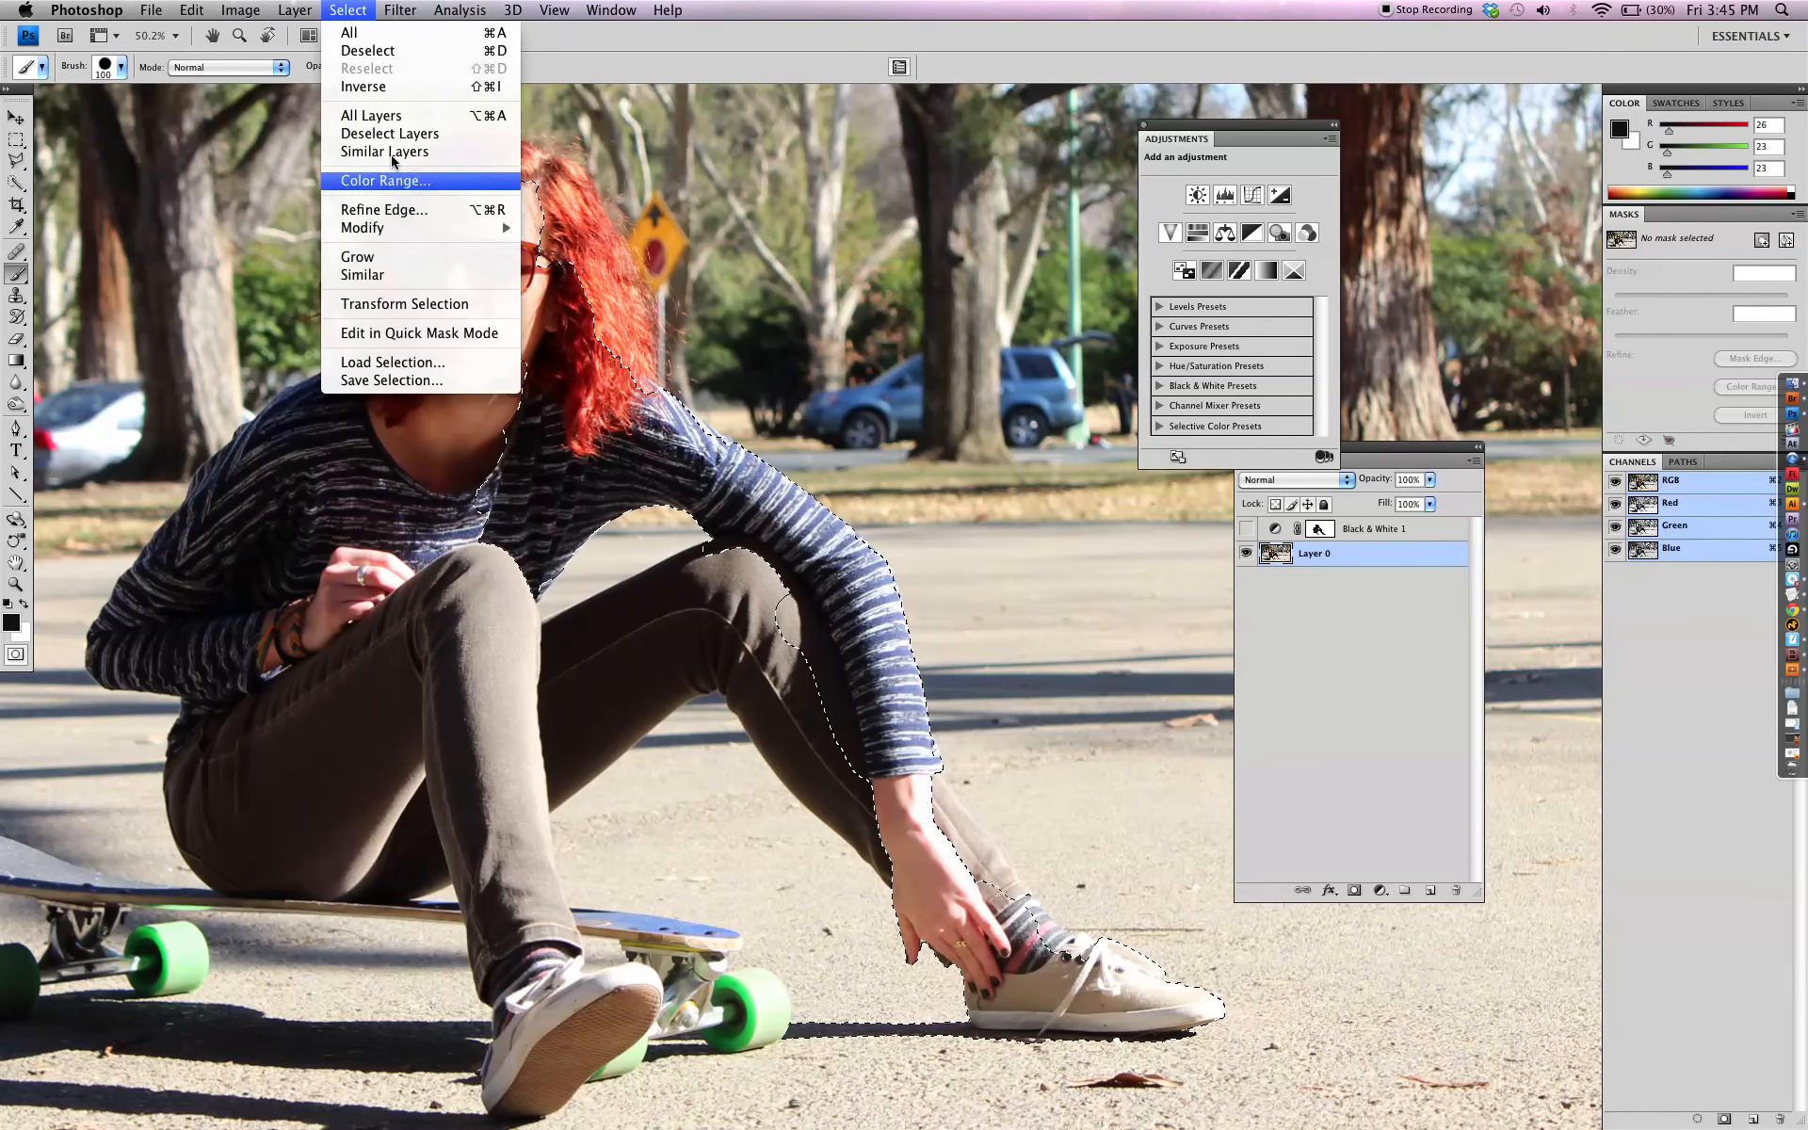
{"action": "left_click", "coordinate": [377, 86]}
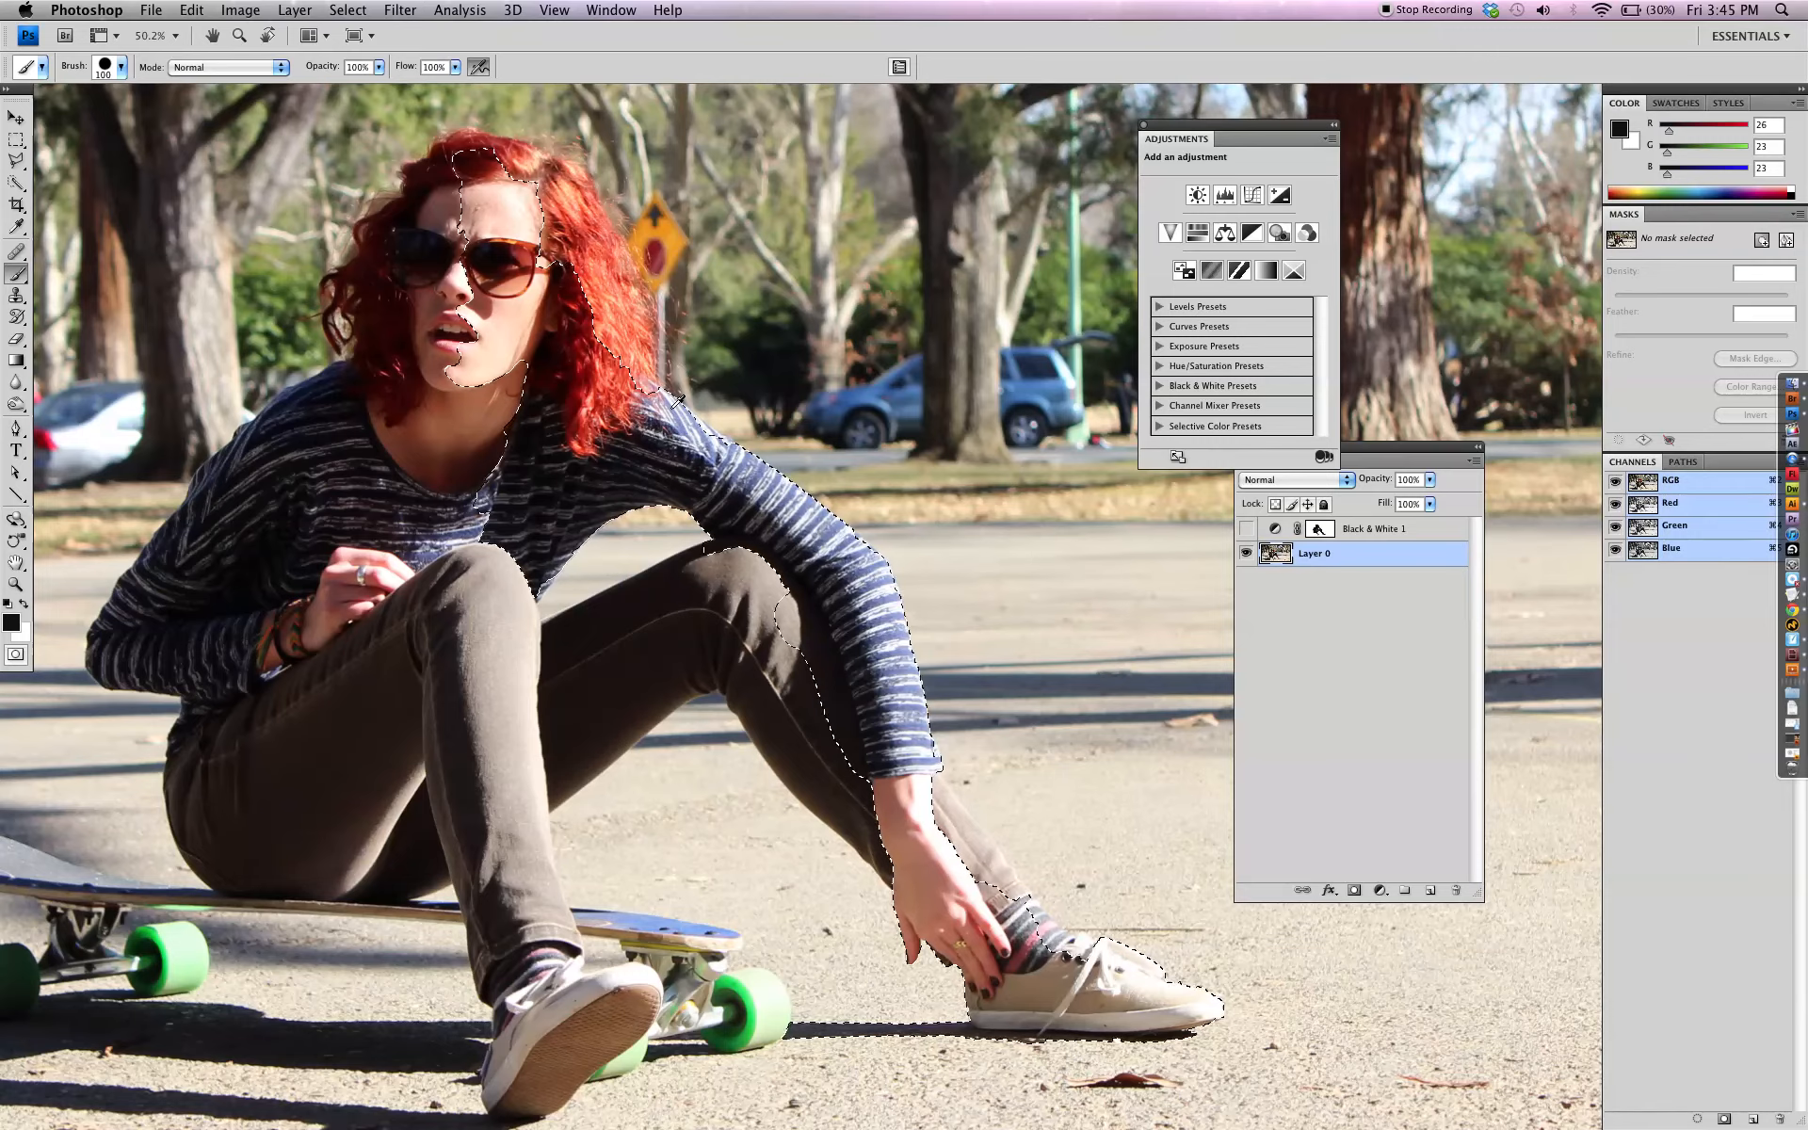
{"action": "scroll", "coordinate": [659, 393], "scroll_direction": "down", "scroll_amount": 5}
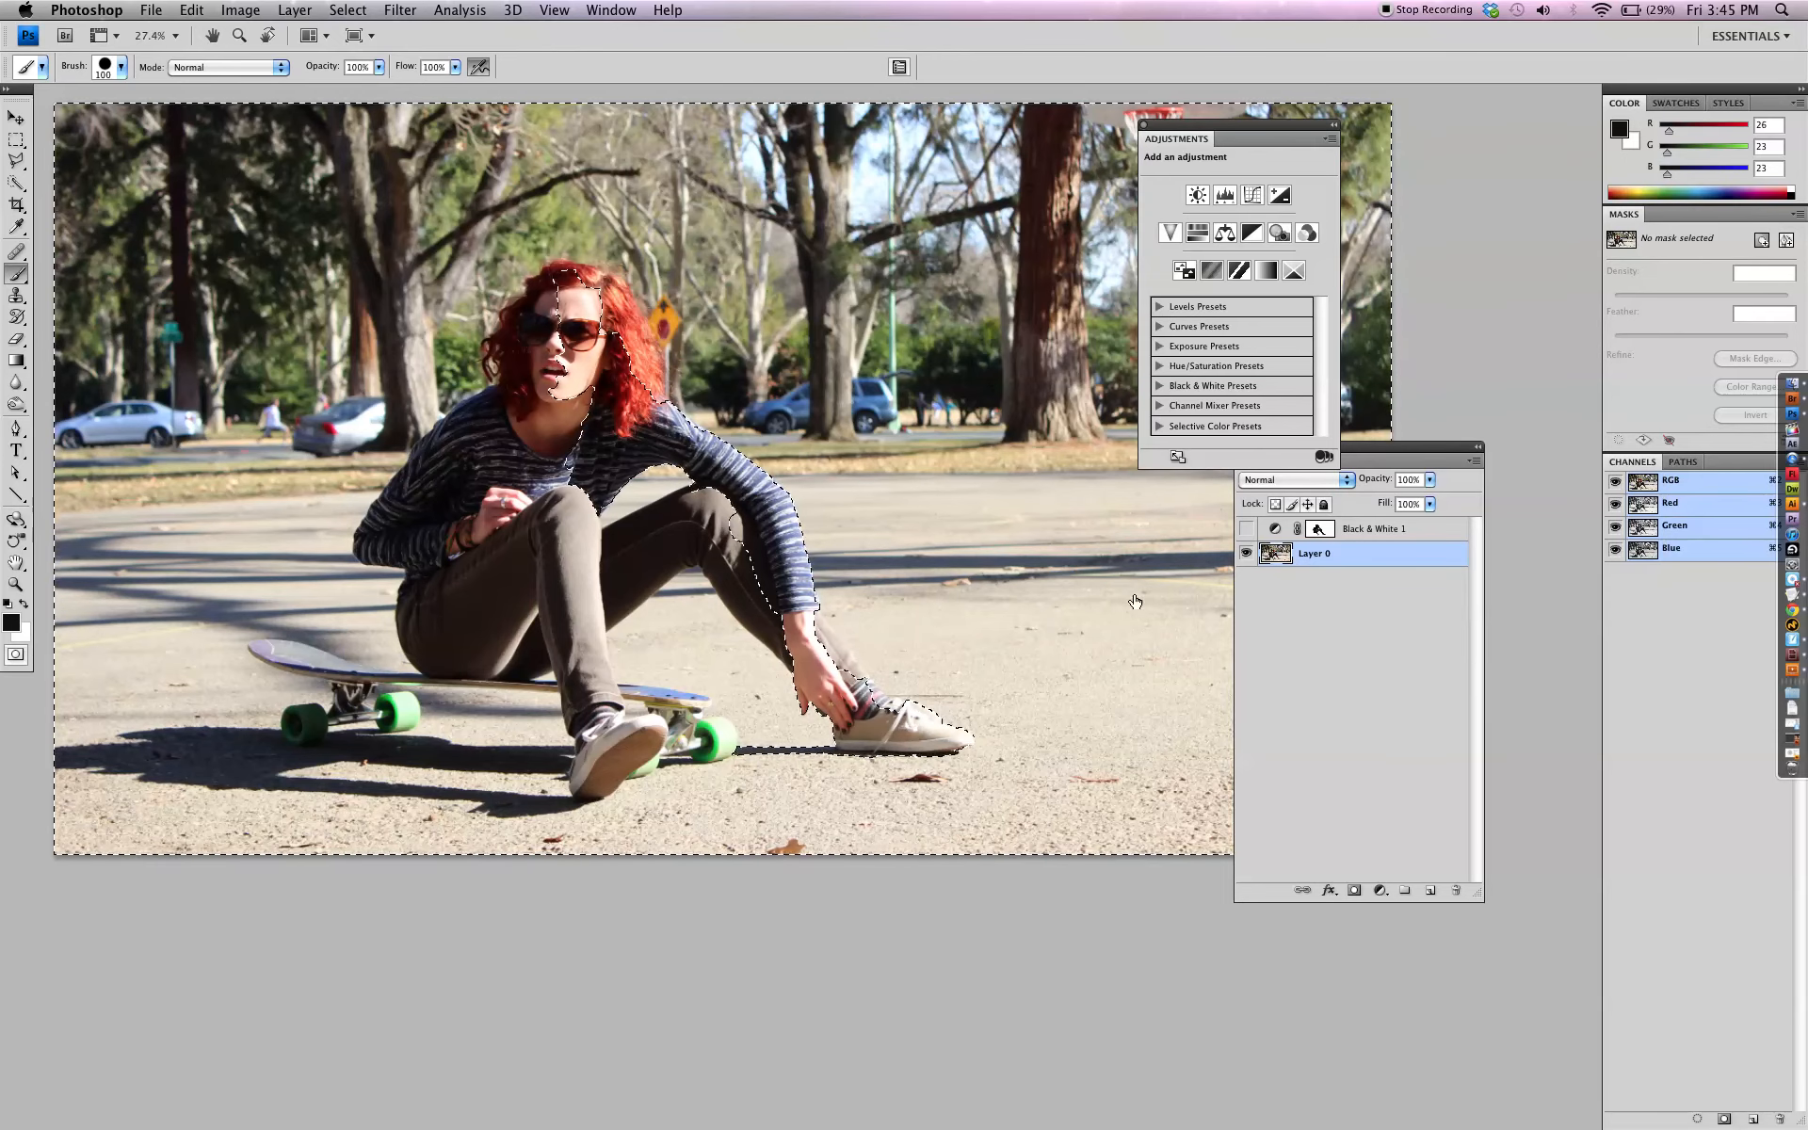
{"action": "left_click", "coordinate": [1251, 235]}
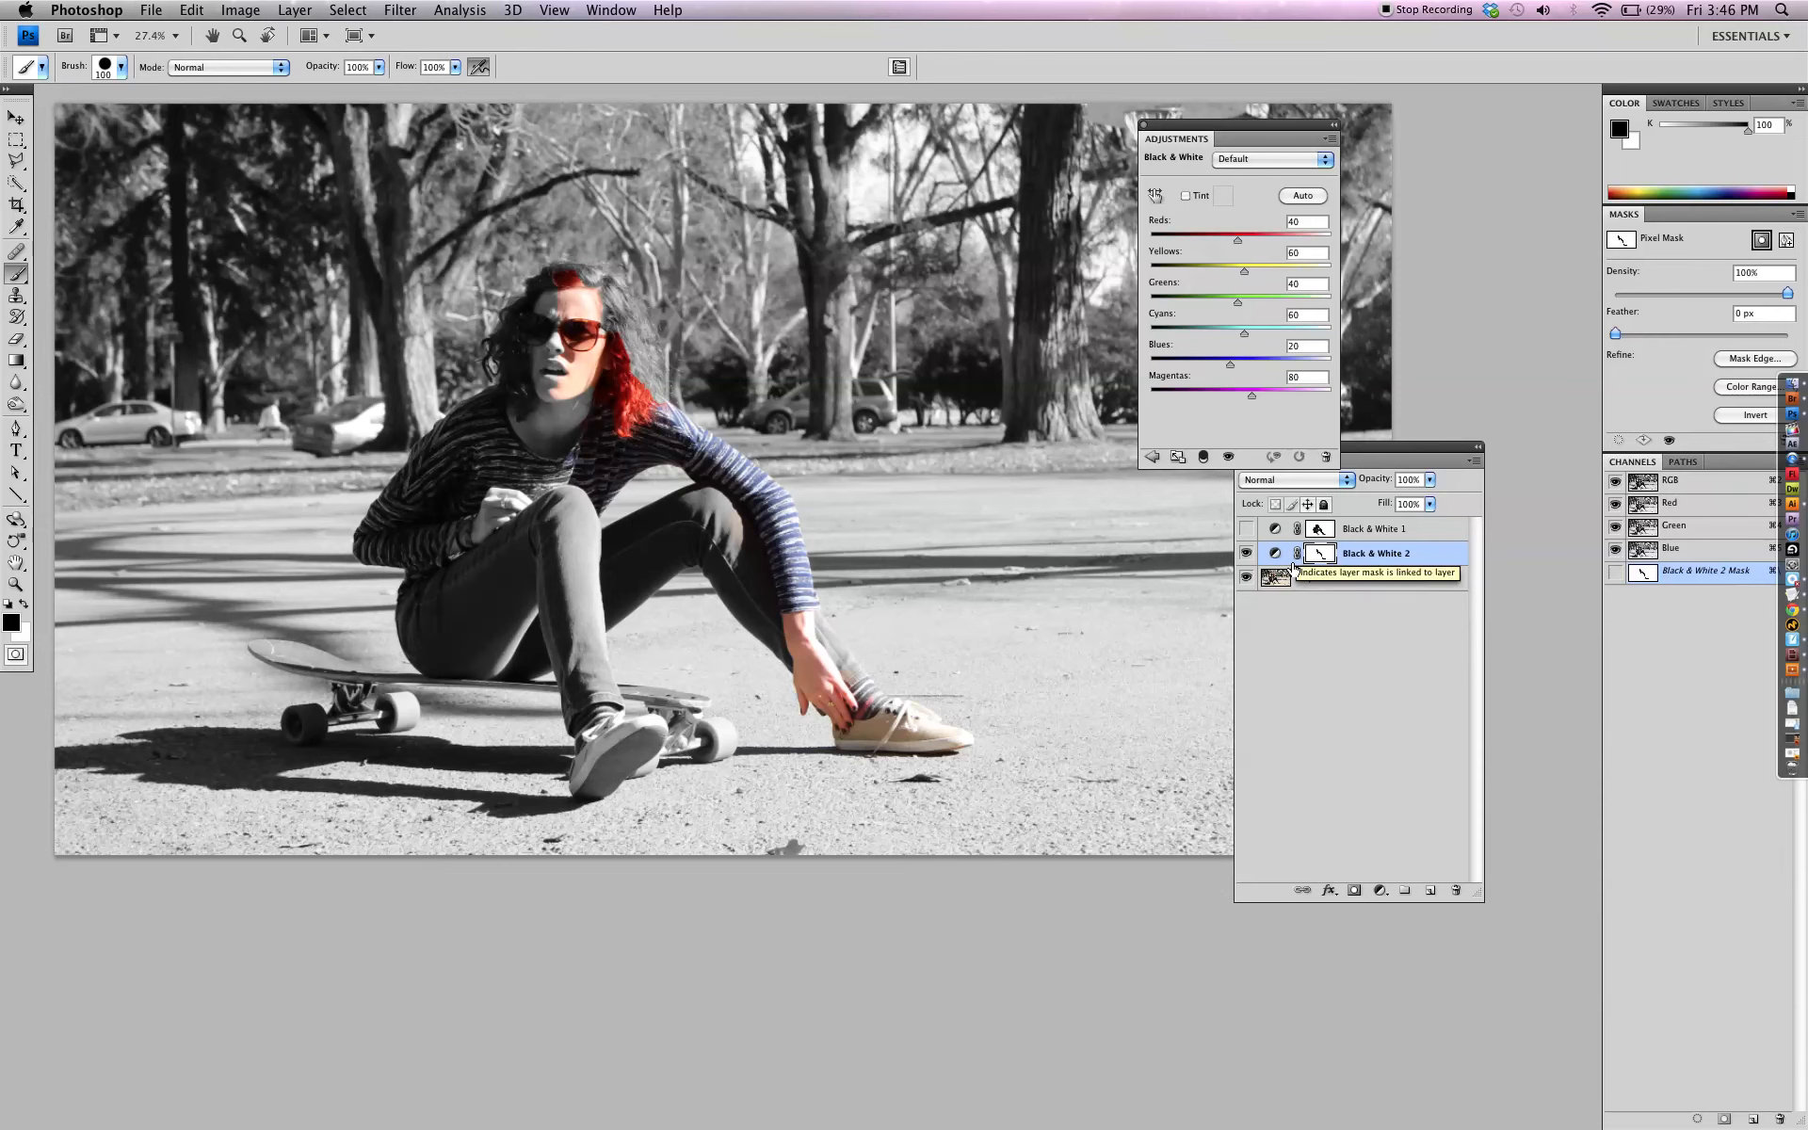
Paint black on the Black & White 2 layer mask over the woman's cheek and neck to bring back their color
{"action": "left_click", "coordinate": [1287, 578]}
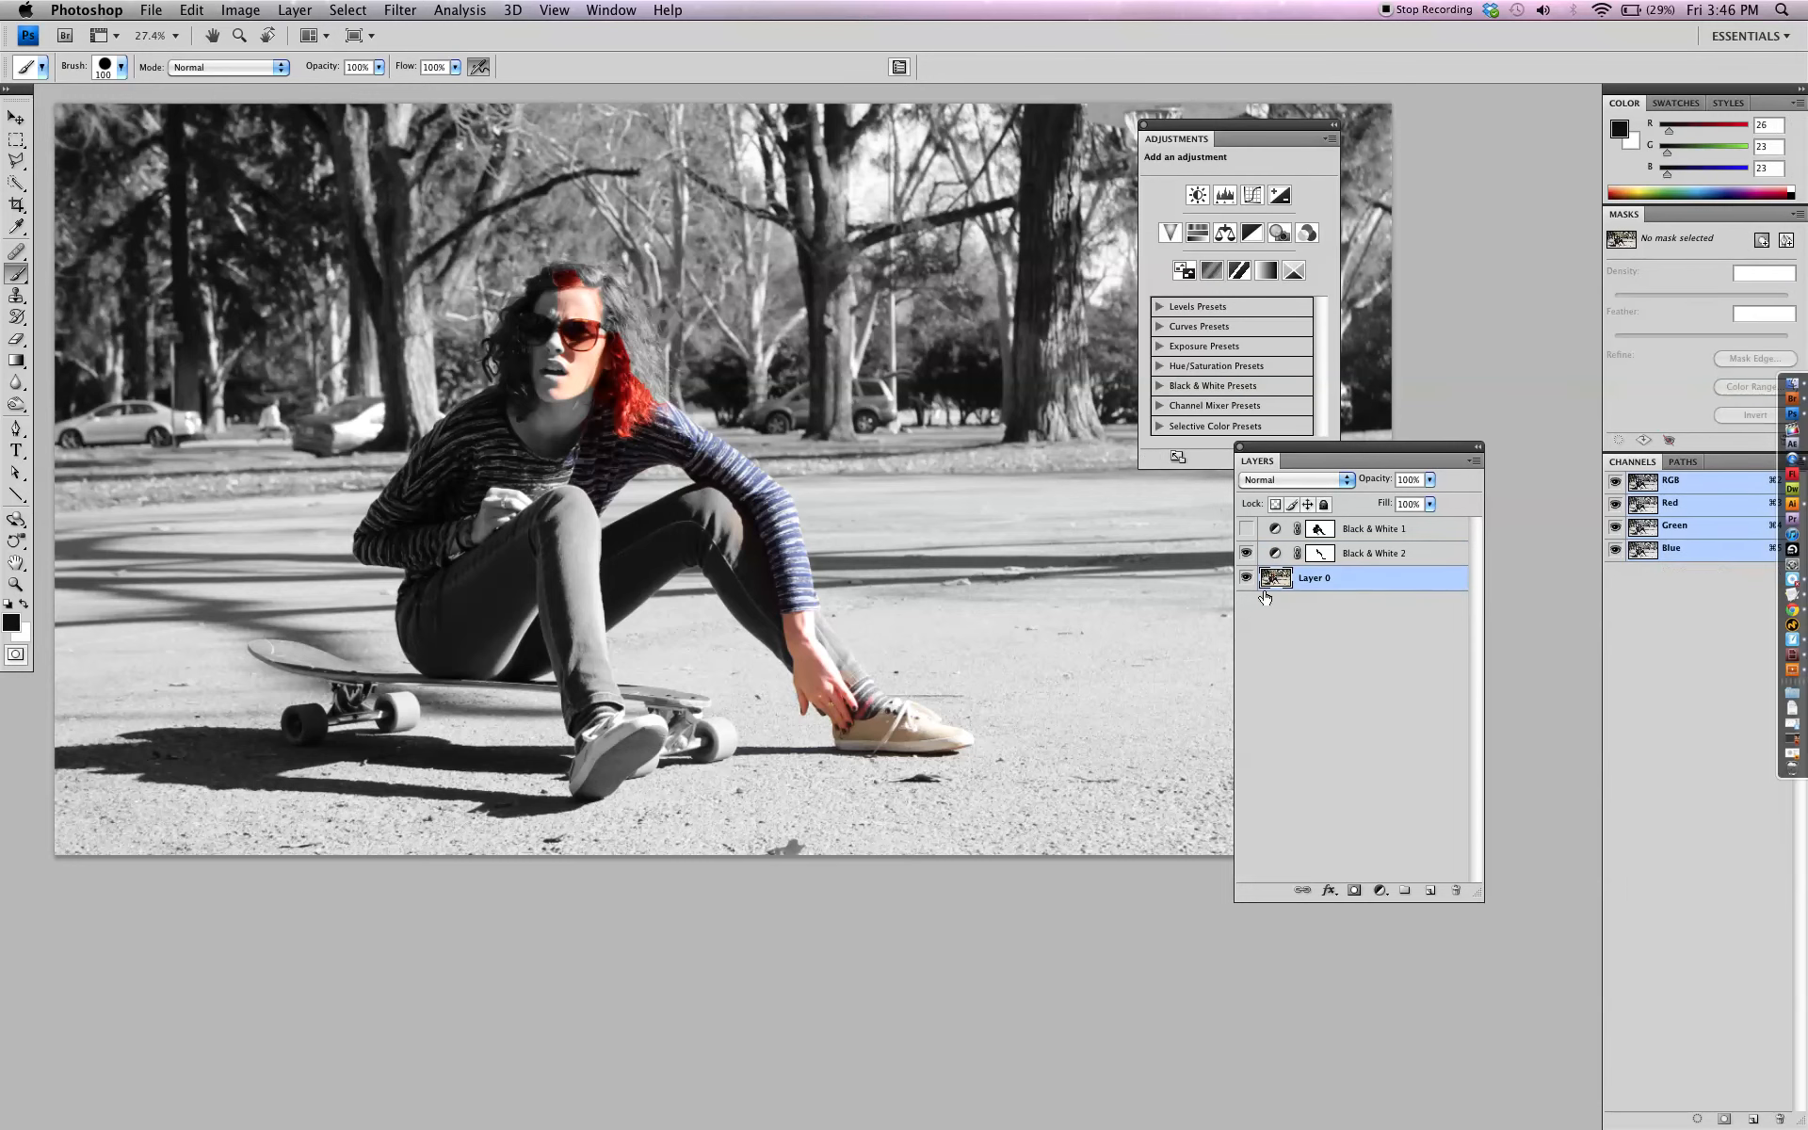
{"action": "left_click", "coordinate": [1323, 556]}
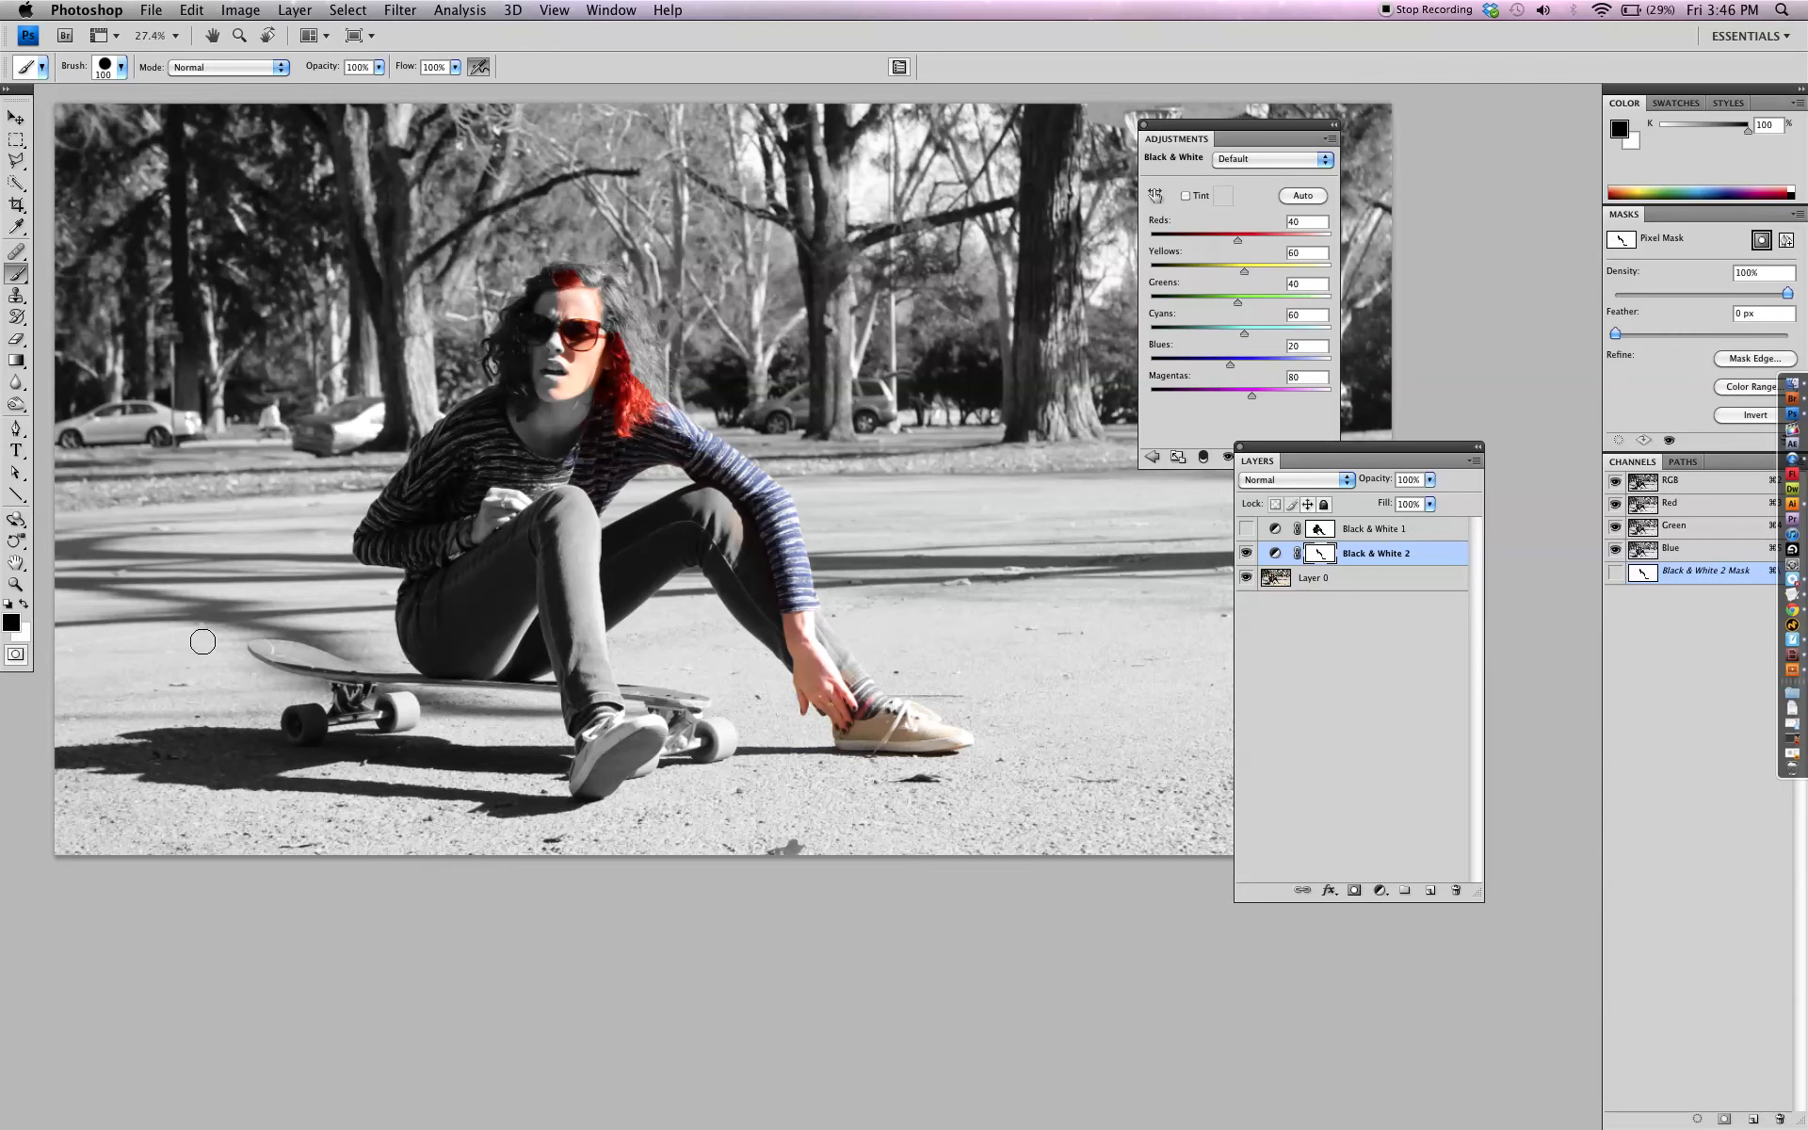
{"action": "left_click", "coordinate": [22, 604]}
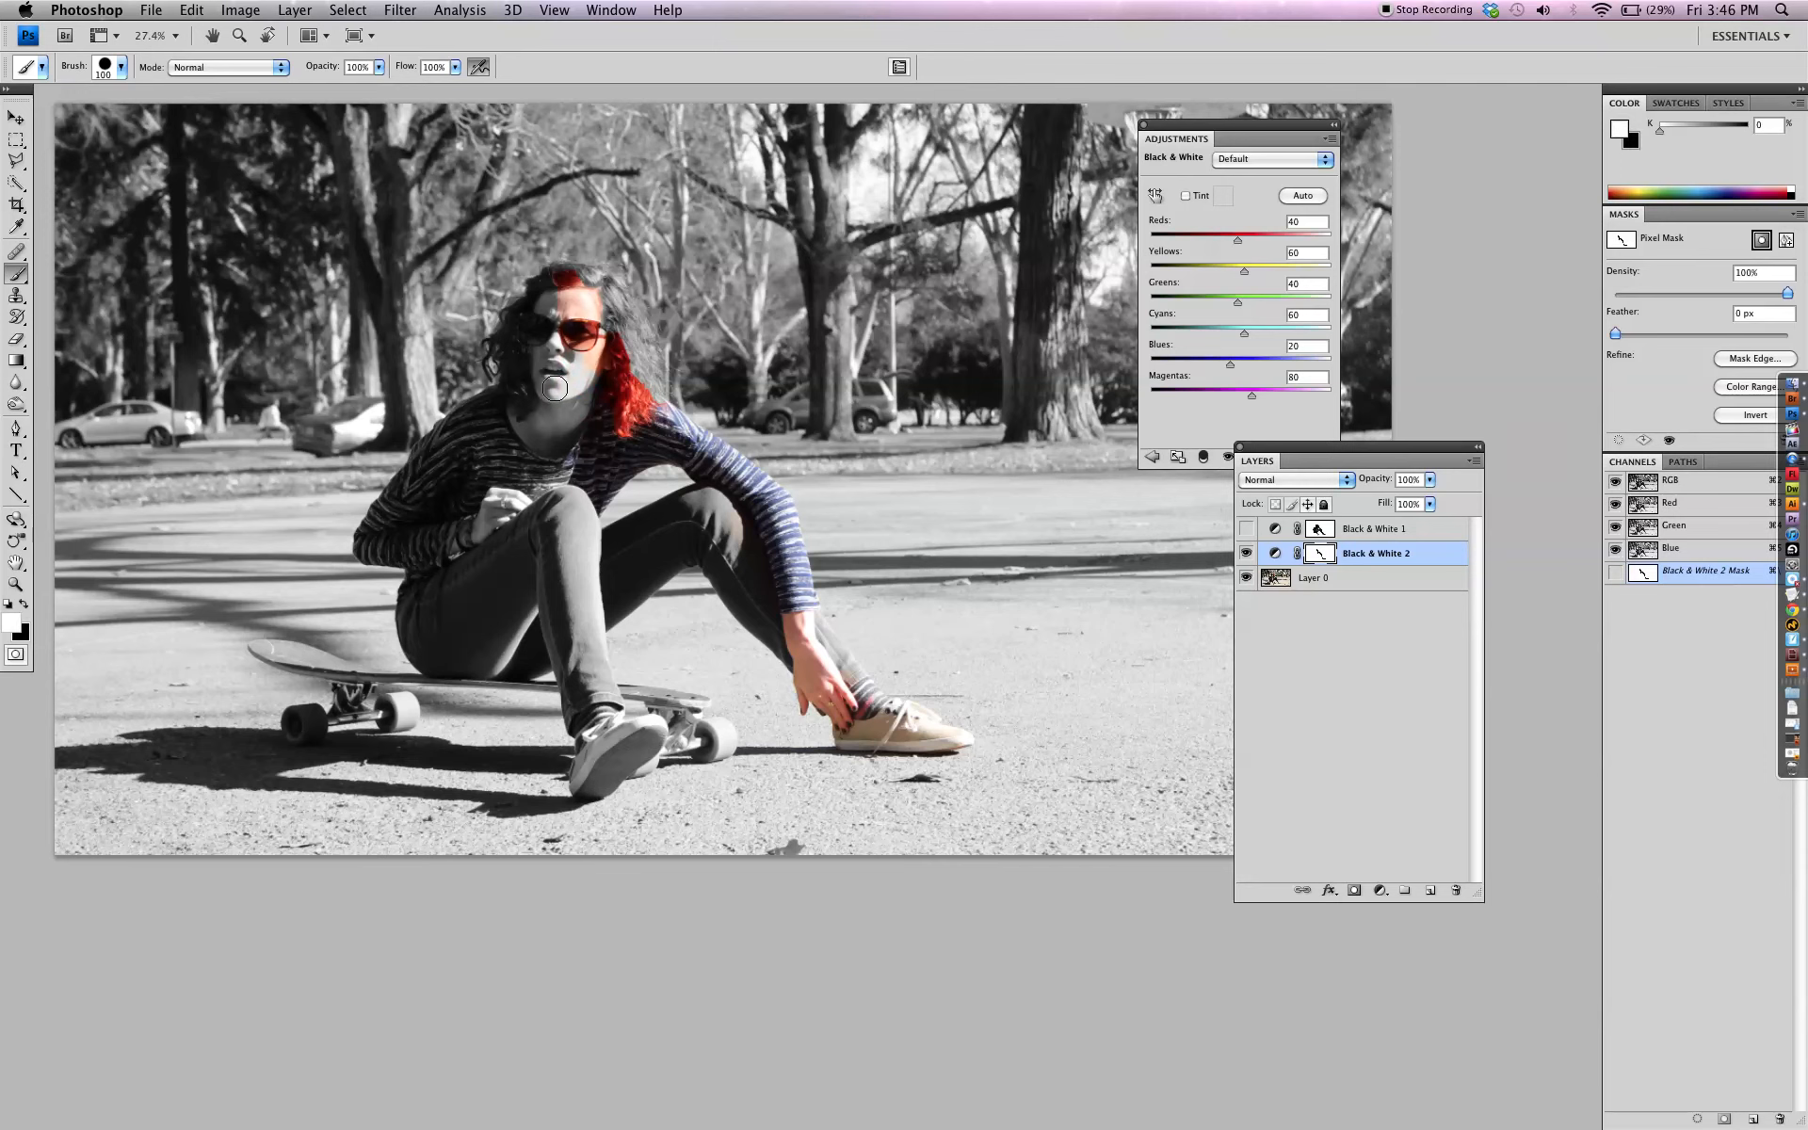
{"action": "key", "text": "x"}
{"action": "mouse_move", "coordinate": [584, 375]}
{"action": "left_mouse_down"}
{"action": "mouse_move", "coordinate": [551, 433]}
{"action": "mouse_move", "coordinate": [593, 378]}
{"action": "mouse_move", "coordinate": [574, 454]}
{"action": "mouse_move", "coordinate": [558, 346]}
{"action": "mouse_move", "coordinate": [541, 431]}
{"action": "mouse_move", "coordinate": [544, 333]}
{"action": "mouse_move", "coordinate": [541, 408]}
{"action": "mouse_move", "coordinate": [535, 382]}
{"action": "mouse_move", "coordinate": [508, 467]}
{"action": "mouse_move", "coordinate": [559, 482]}
{"action": "left_mouse_up"}
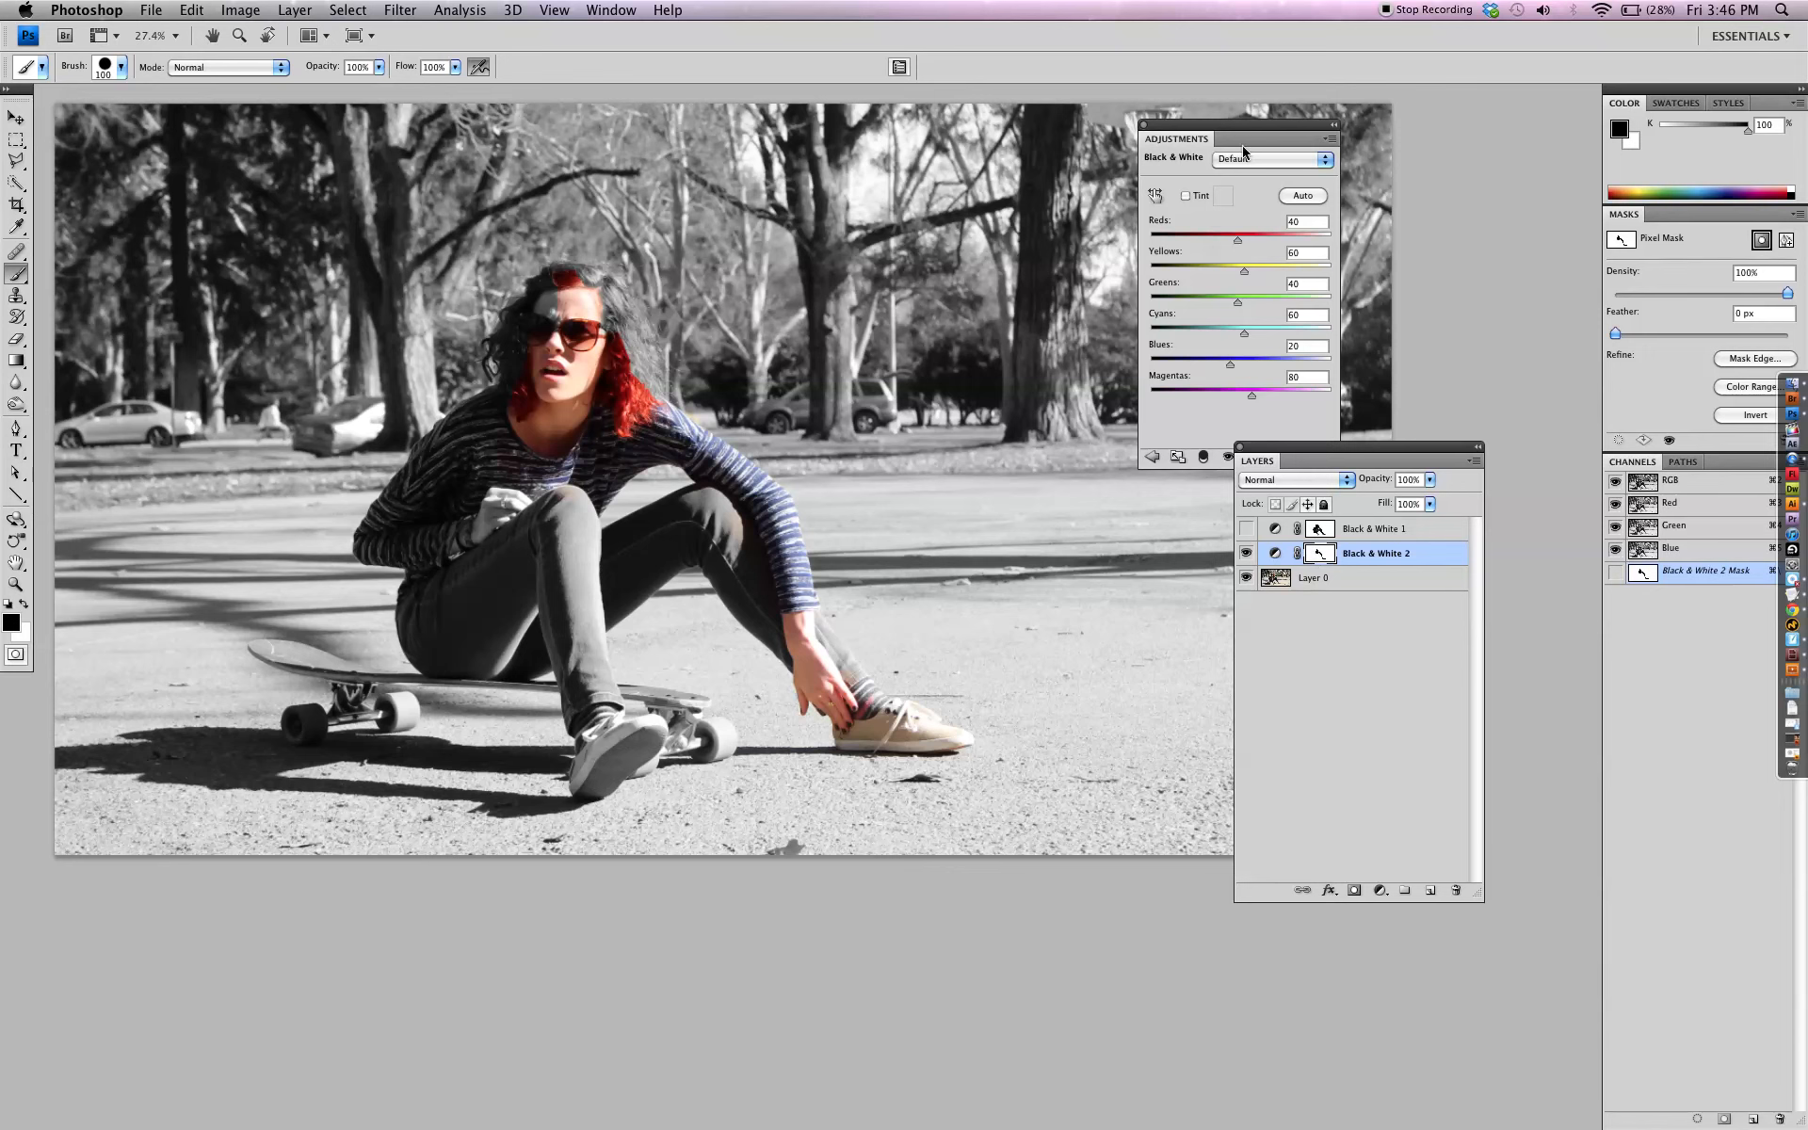
Try restoring the large tree trunk's color by painting black on the mask with a 500 px brush, then undo the stroke
{"action": "left_click_drag", "start_coordinate": [1243, 124], "coordinate": [1432, 121]}
{"action": "key", "text": "bracketright"}
{"action": "key", "text": "bracketright"}
{"action": "key", "text": "bracketright"}
{"action": "key", "text": "bracketright"}
{"action": "key", "text": "bracketright"}
{"action": "key", "text": "bracketright"}
{"action": "key", "text": "bracketright"}
{"action": "key", "text": "bracketright"}
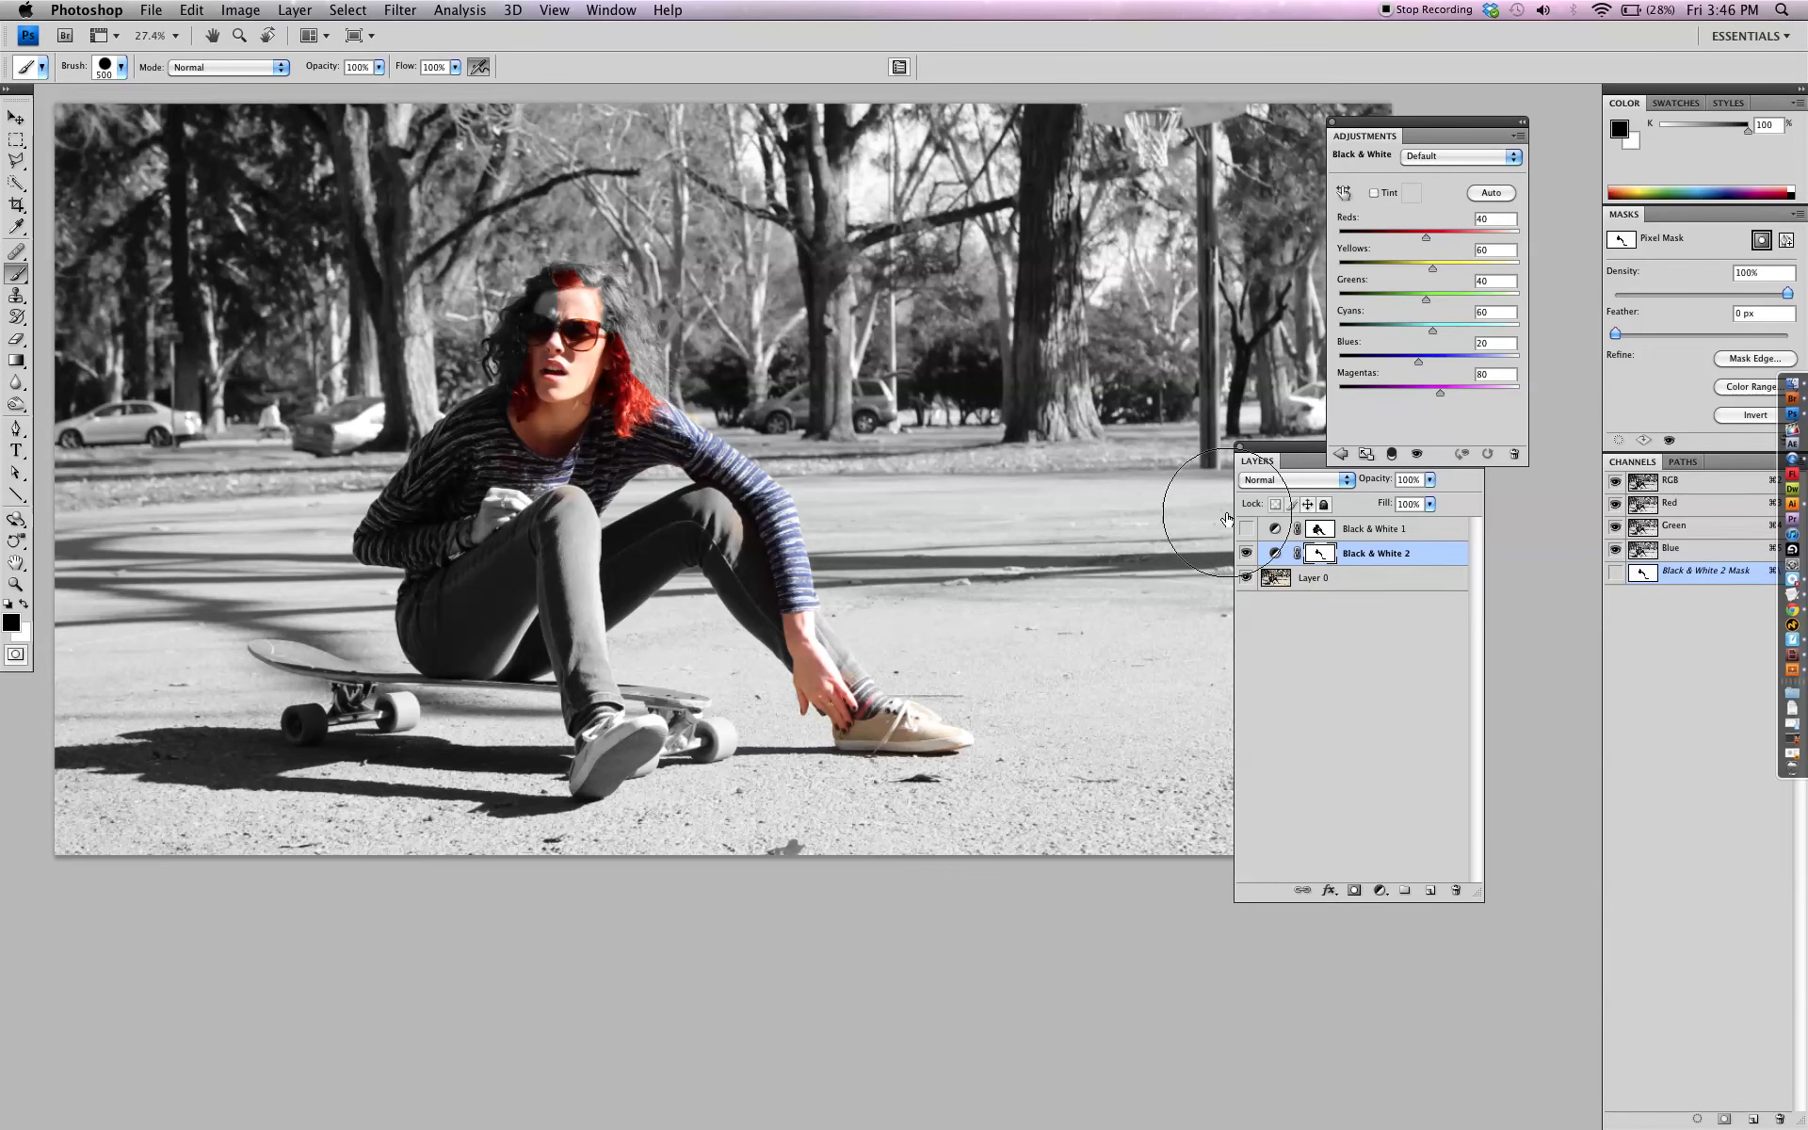
{"action": "left_click_drag", "start_coordinate": [1057, 452], "coordinate": [1061, 105]}
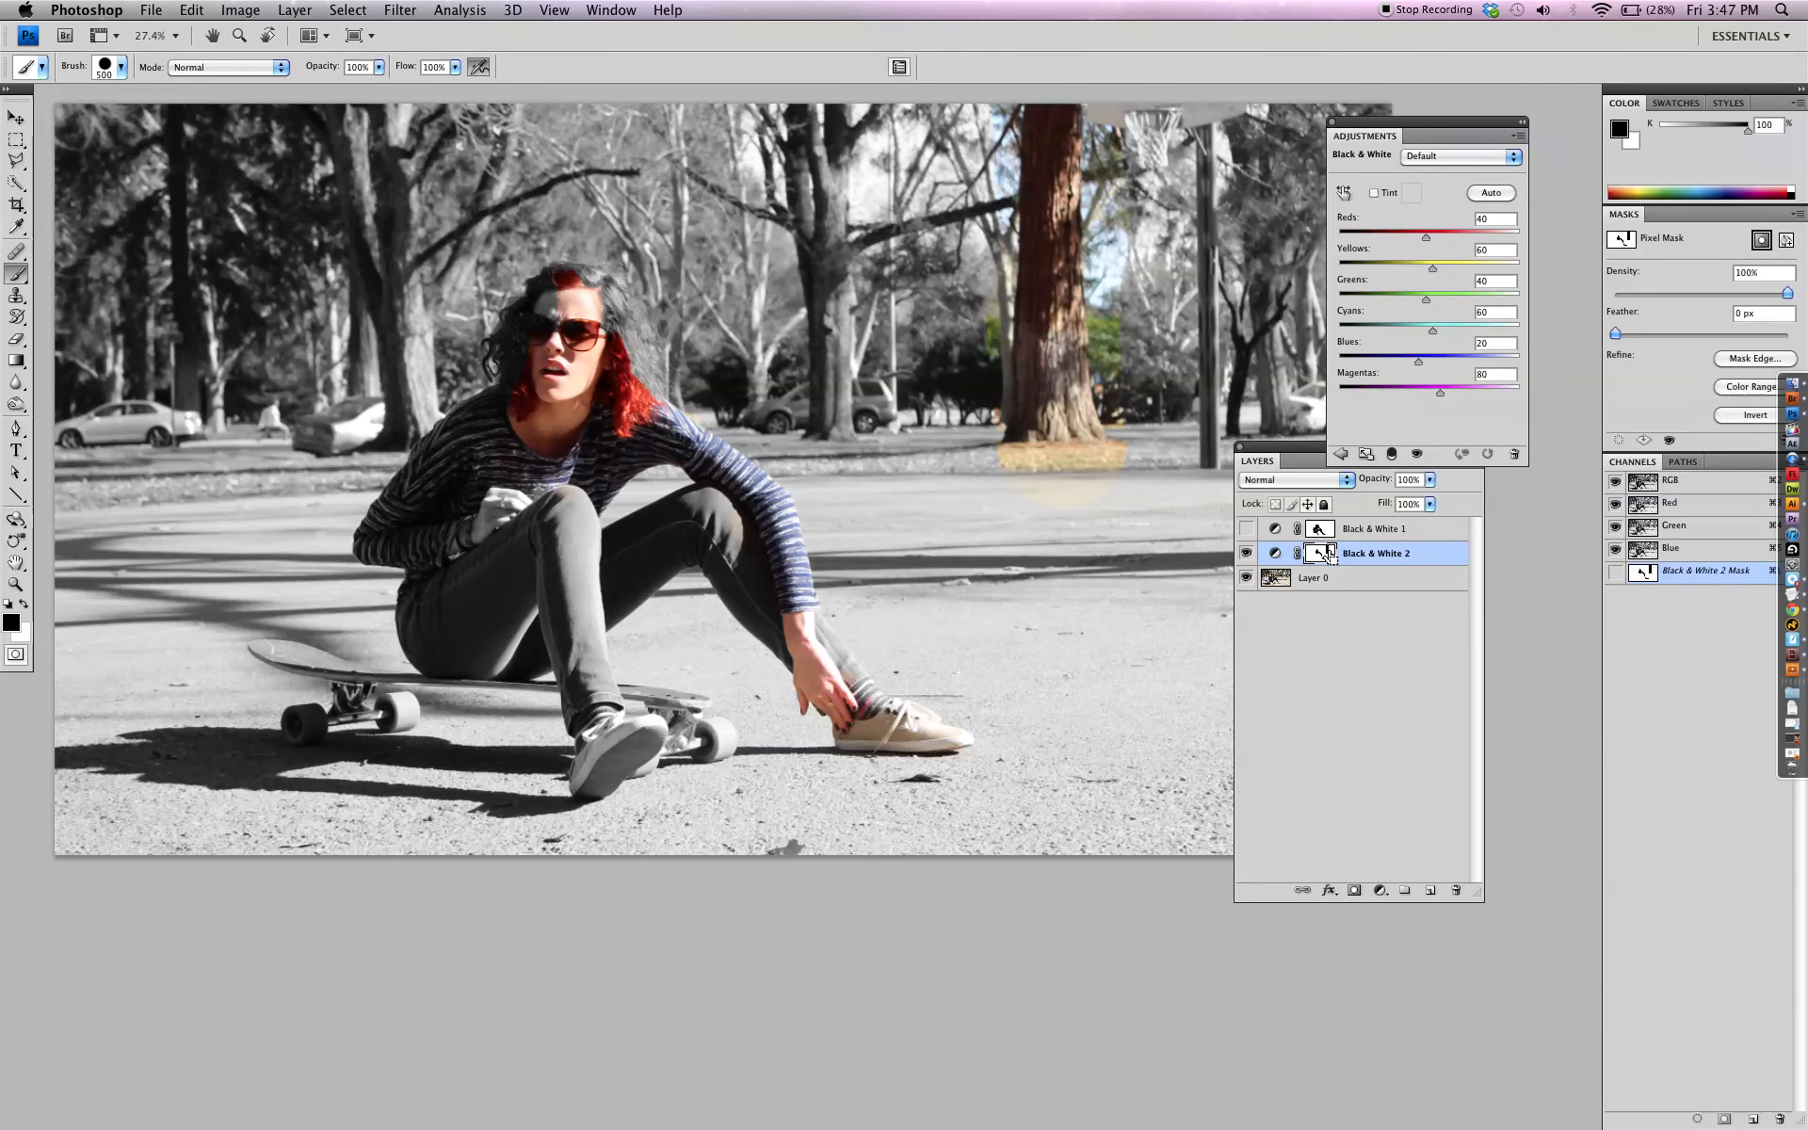
{"action": "key", "text": "super+z"}
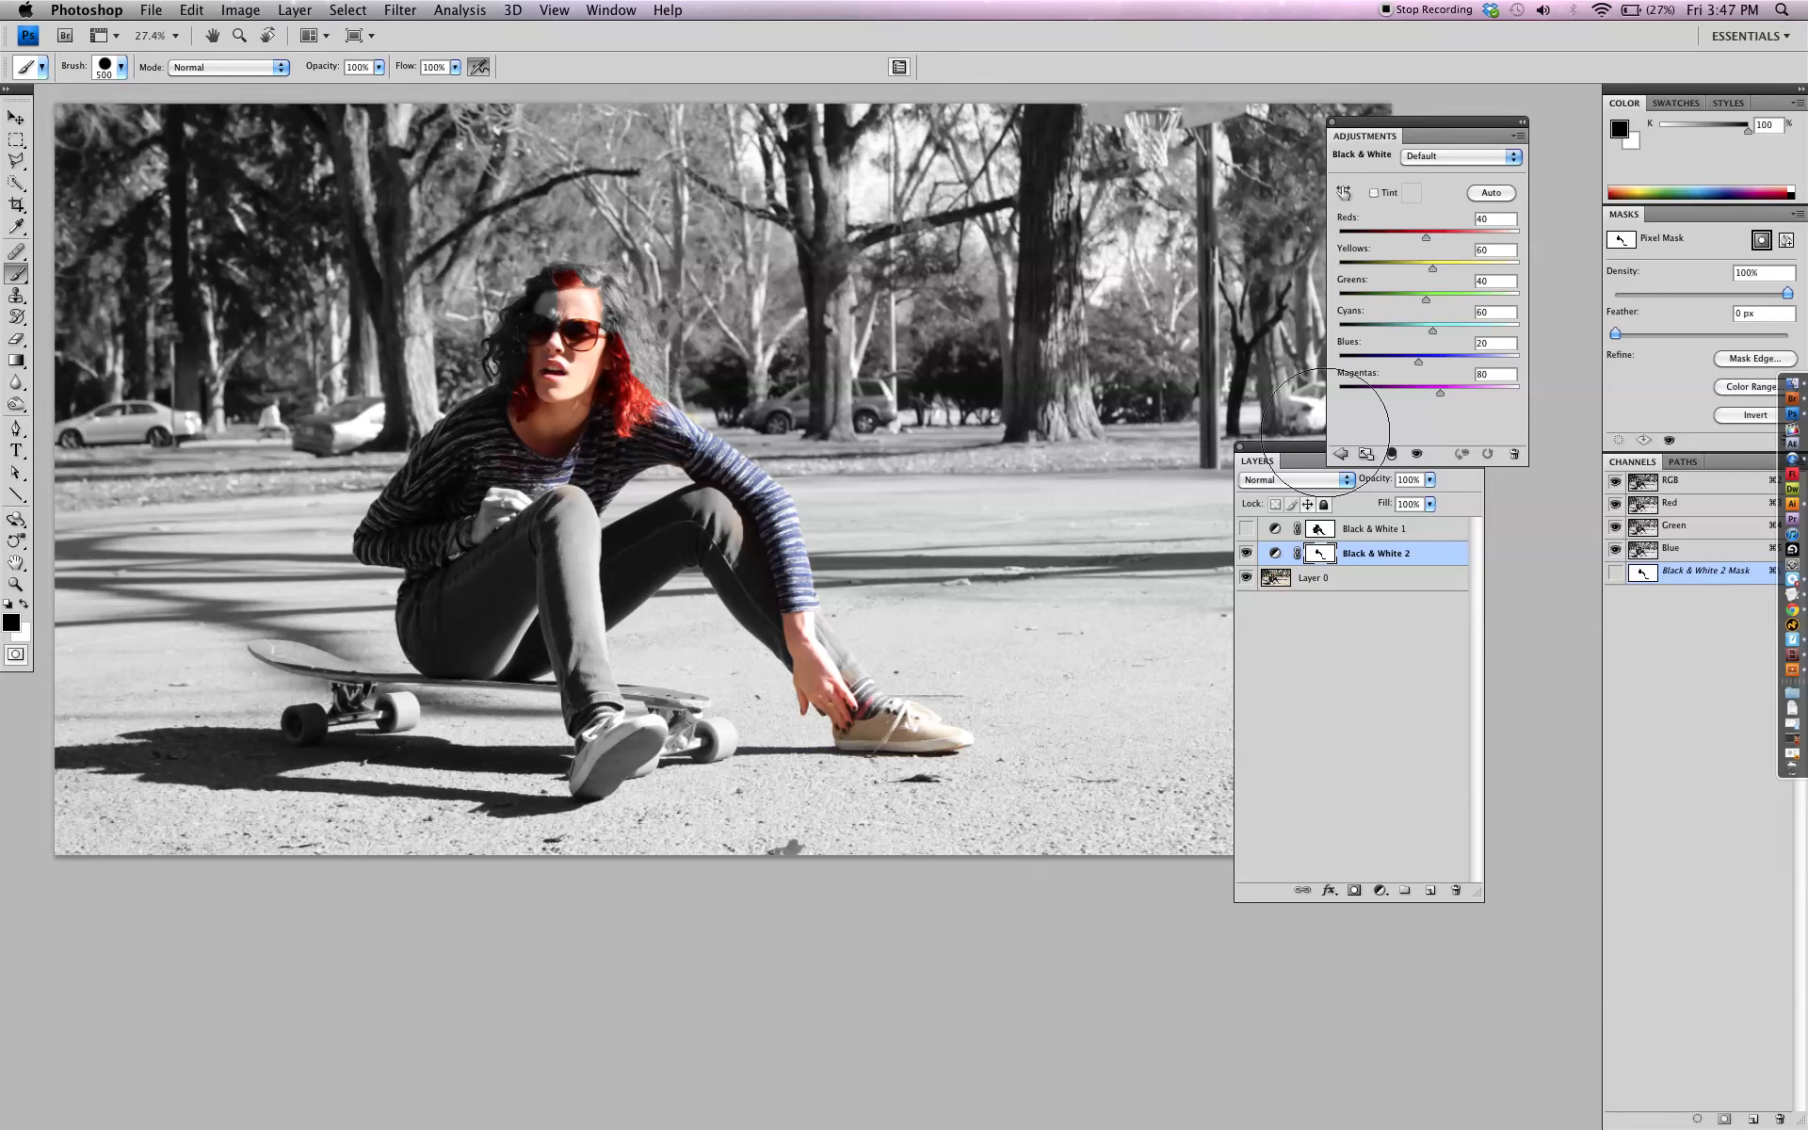
Set the Yellows value of the Black & White 2 adjustment layer to 38
{"action": "left_click", "coordinate": [1340, 454]}
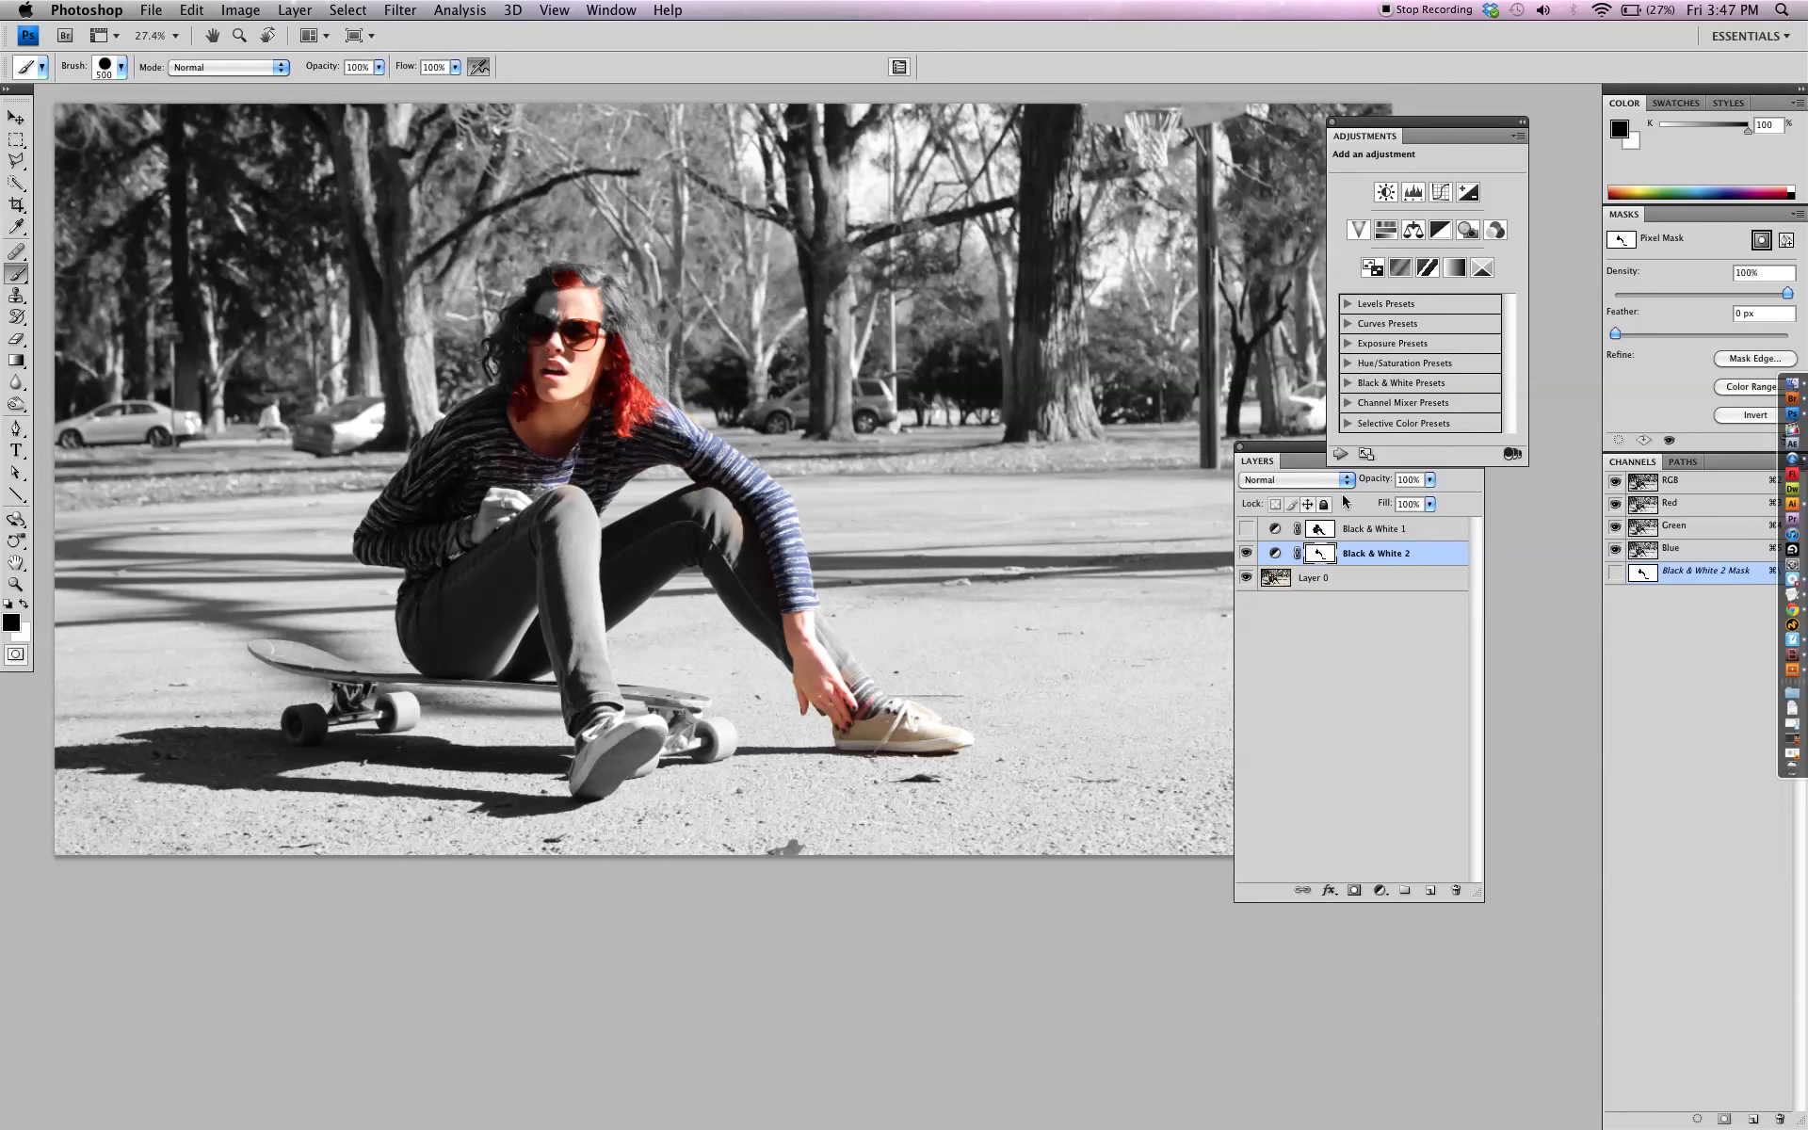
{"action": "left_click", "coordinate": [1275, 555]}
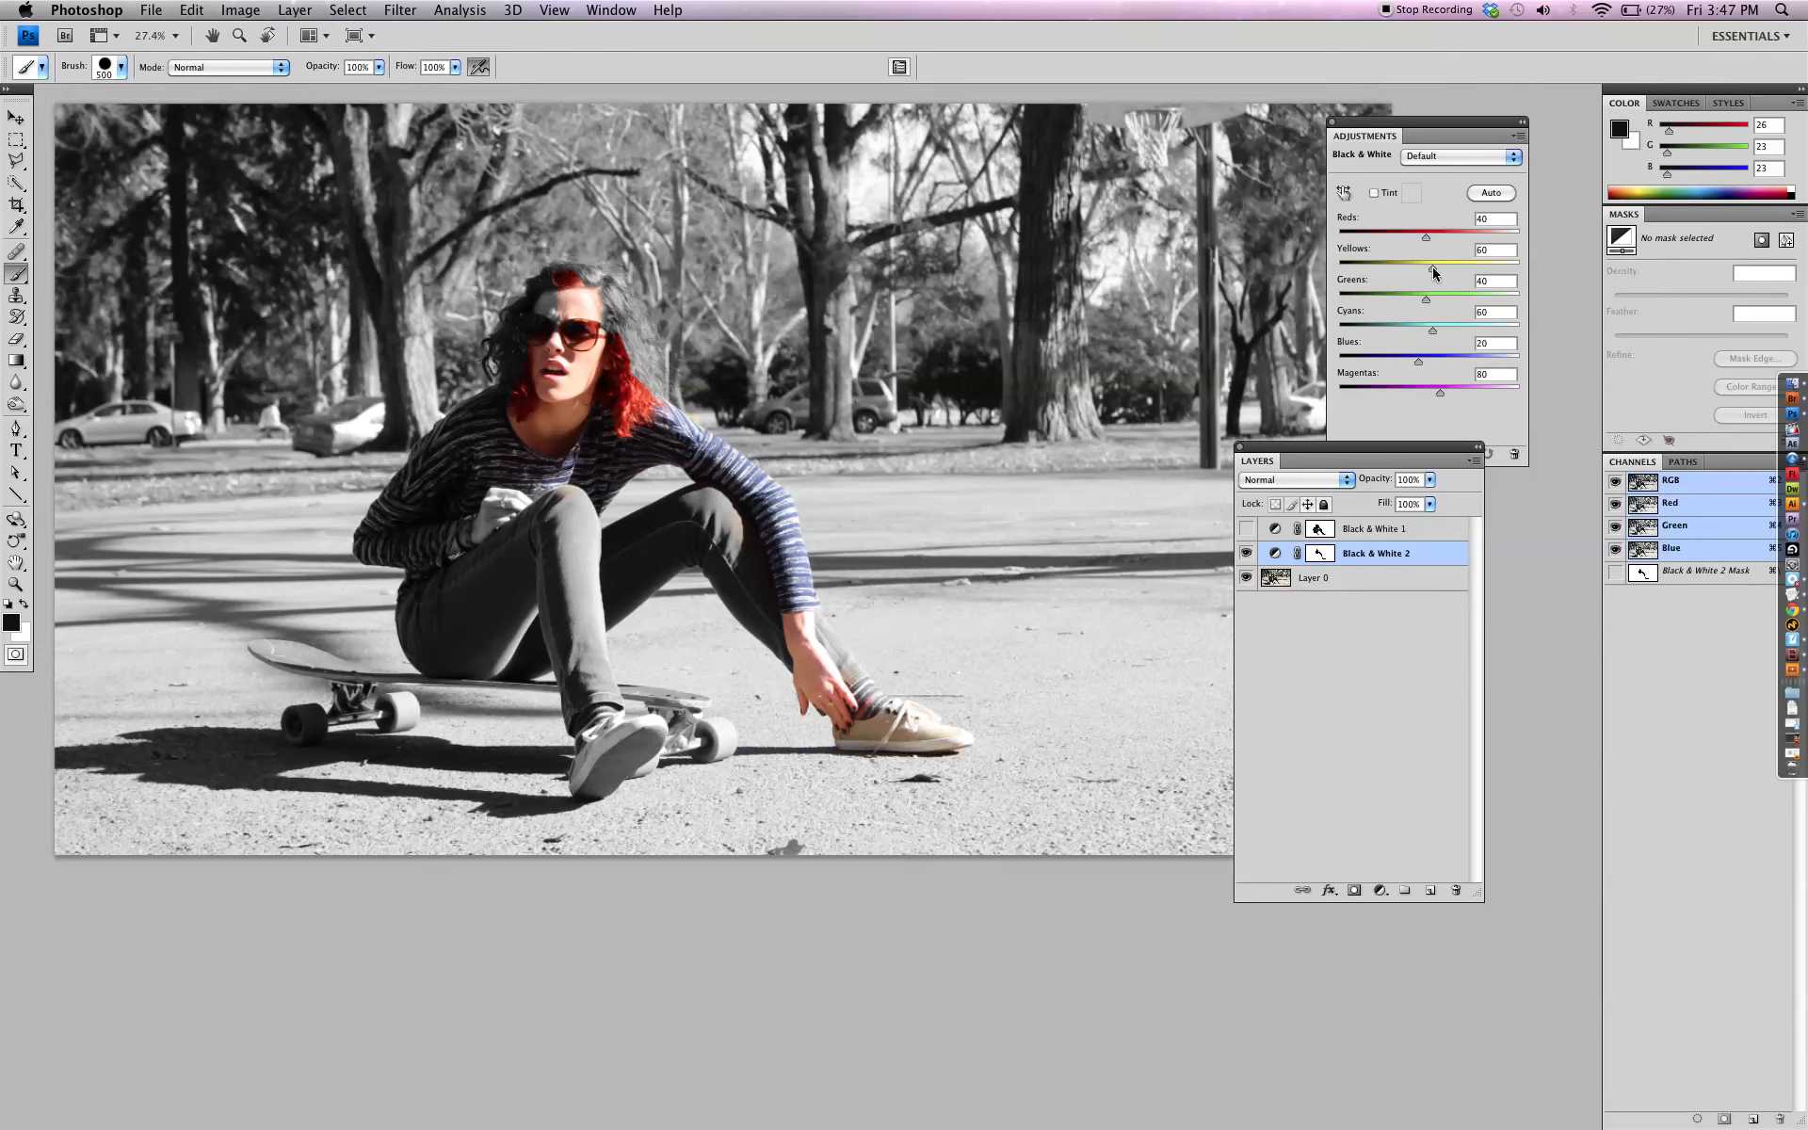
{"action": "mouse_move", "coordinate": [1434, 272]}
{"action": "left_mouse_down"}
{"action": "mouse_move", "coordinate": [1493, 269]}
{"action": "mouse_move", "coordinate": [1393, 265]}
{"action": "mouse_move", "coordinate": [1488, 265]}
{"action": "mouse_move", "coordinate": [1409, 266]}
{"action": "left_mouse_up"}
{"action": "left_click_drag", "start_coordinate": [1461, 263], "coordinate": [1444, 264]}
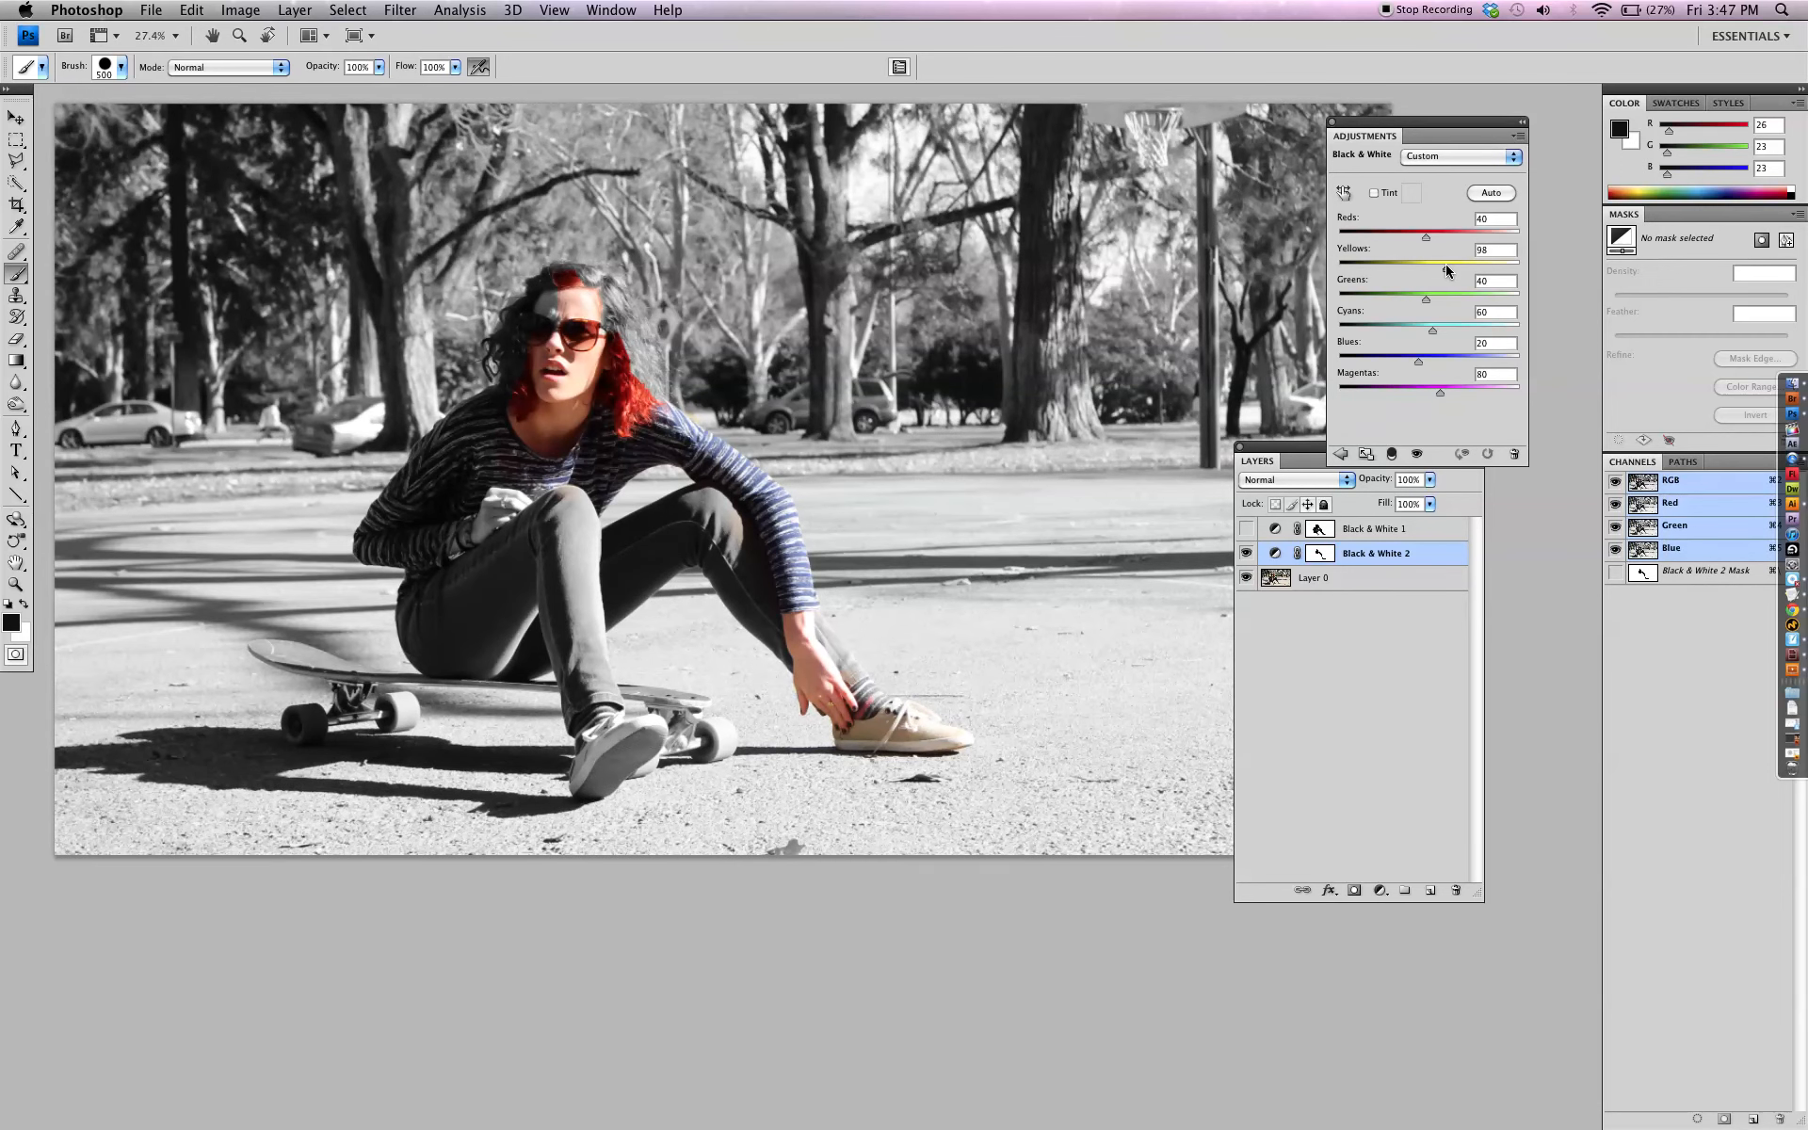
{"action": "left_click_drag", "start_coordinate": [1445, 263], "coordinate": [1425, 271]}
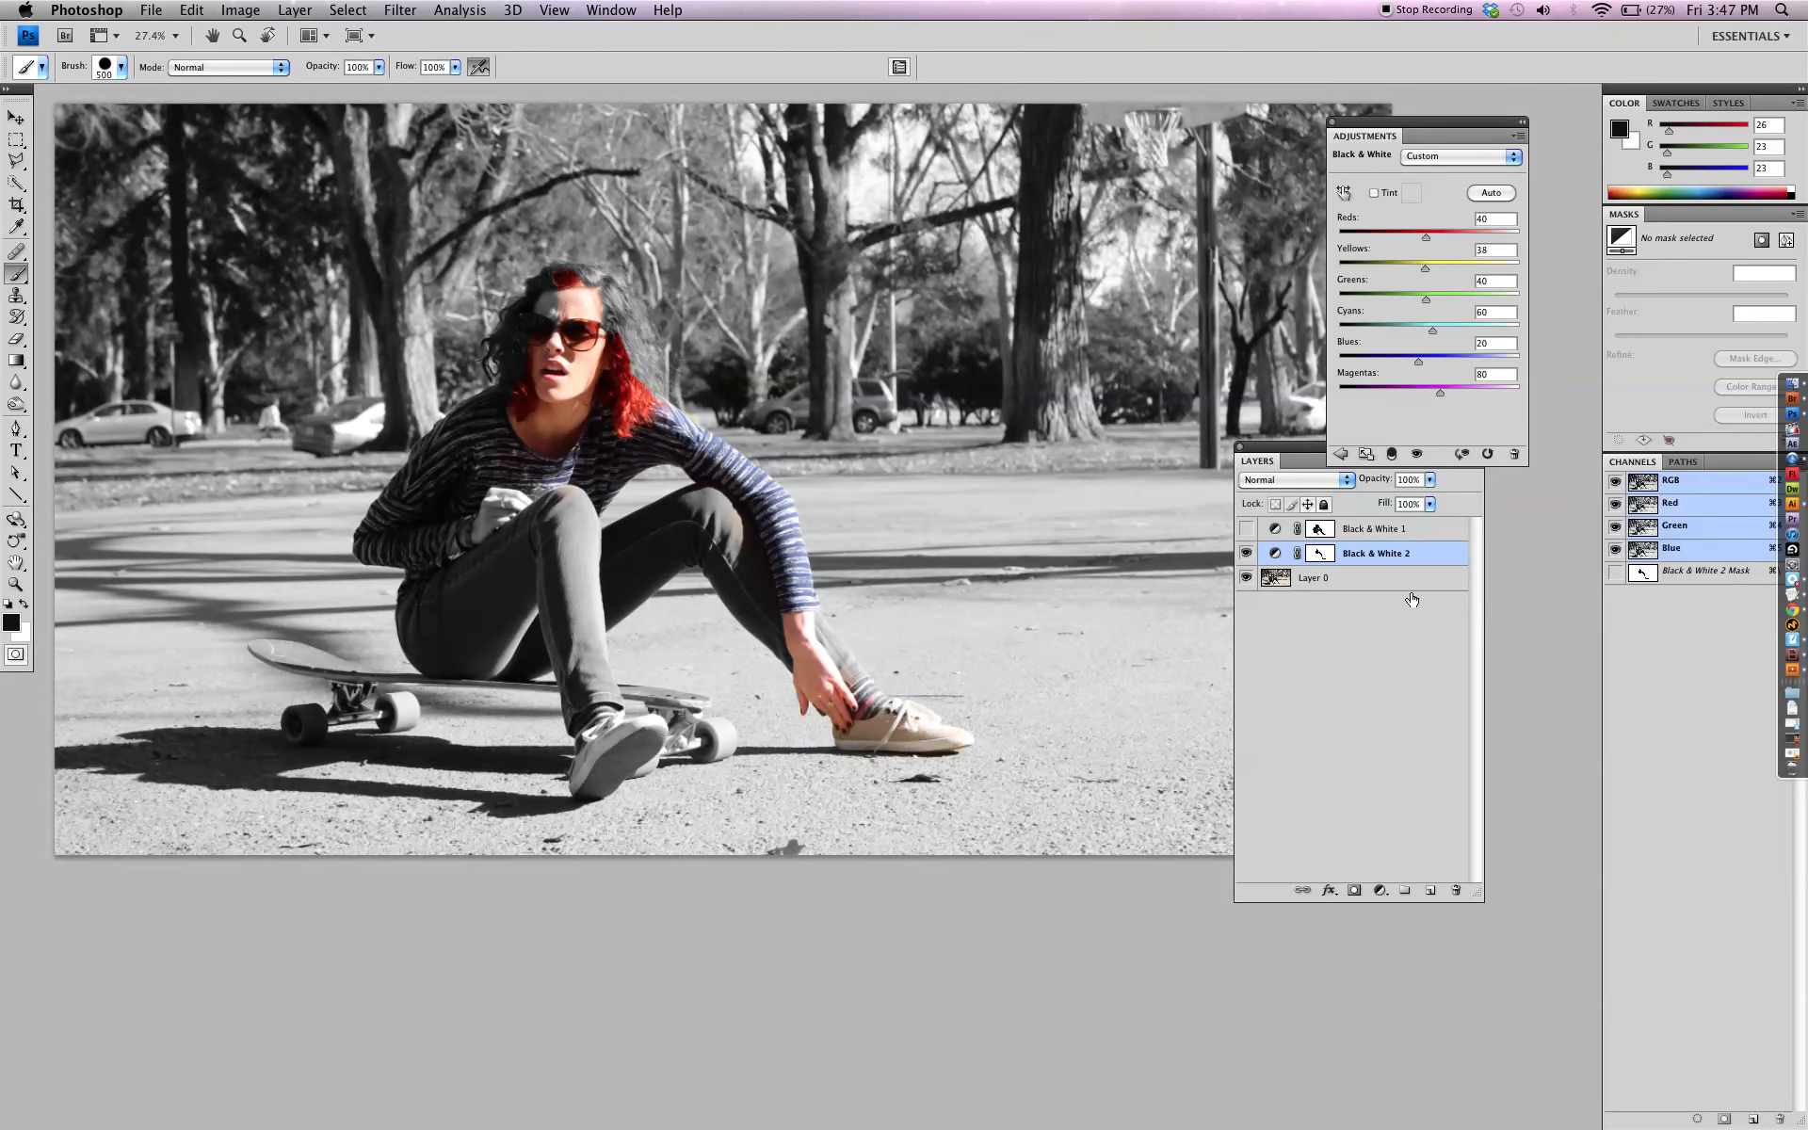
{"action": "key", "text": "super+s"}
{"action": "key", "text": "super+shift+s"}
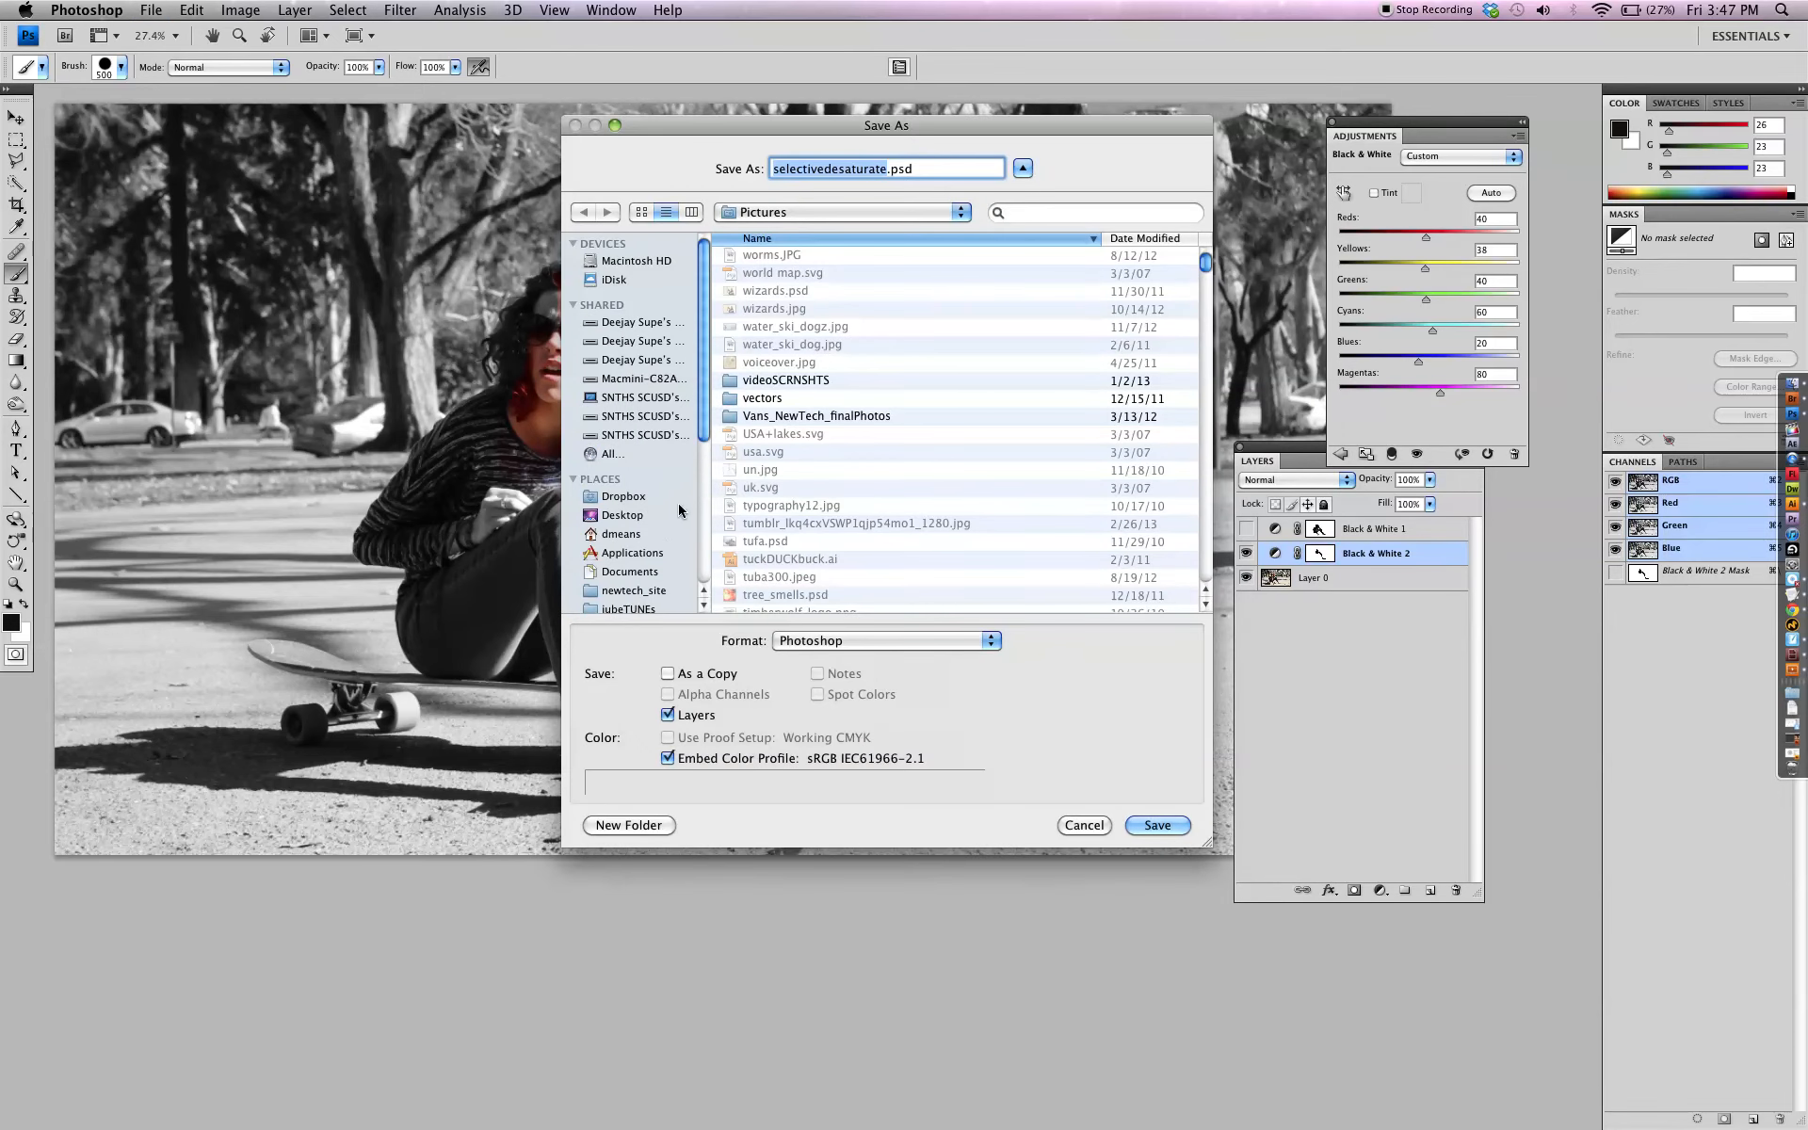
{"action": "left_click", "coordinate": [1080, 829]}
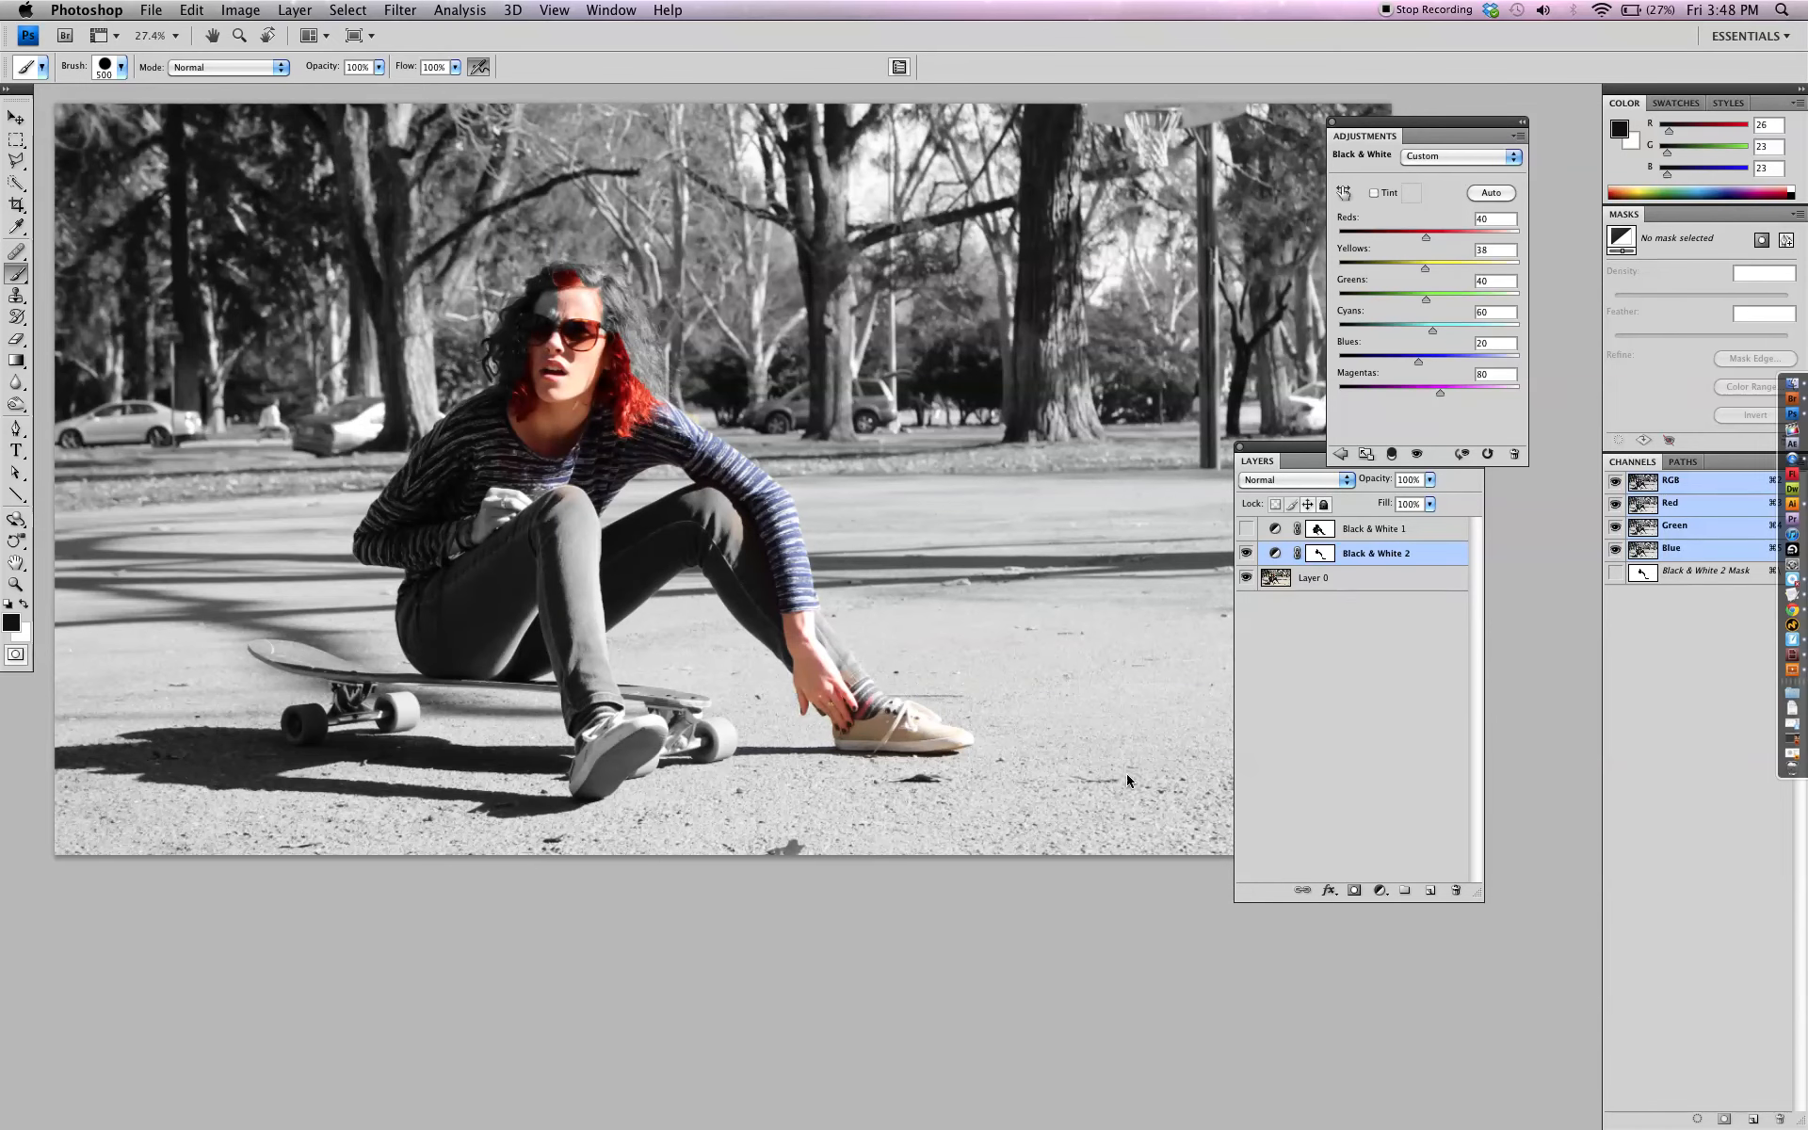